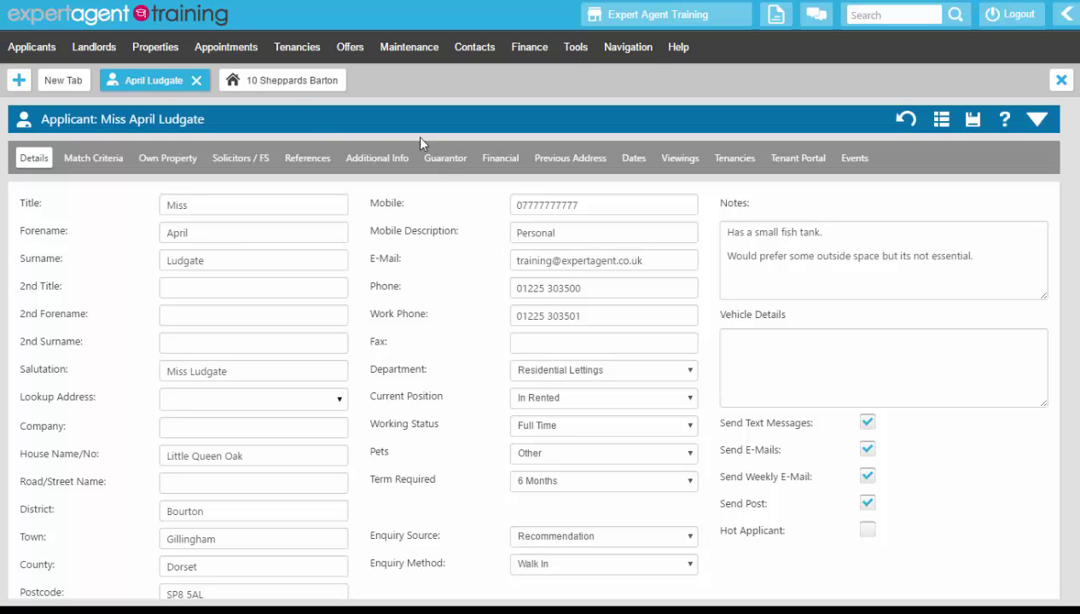
left_click(280, 86)
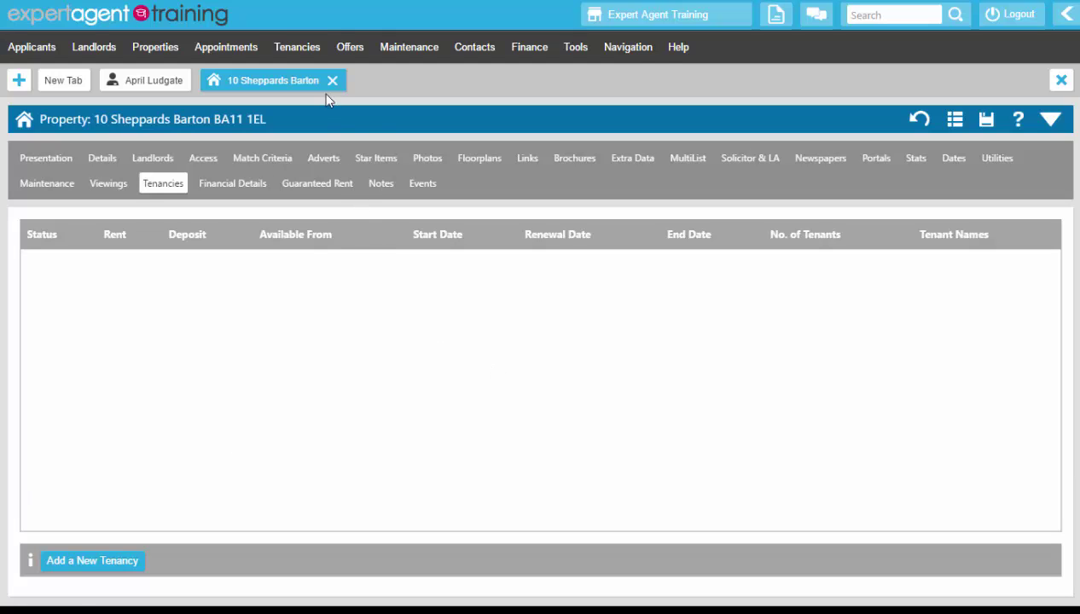
left_click(308, 58)
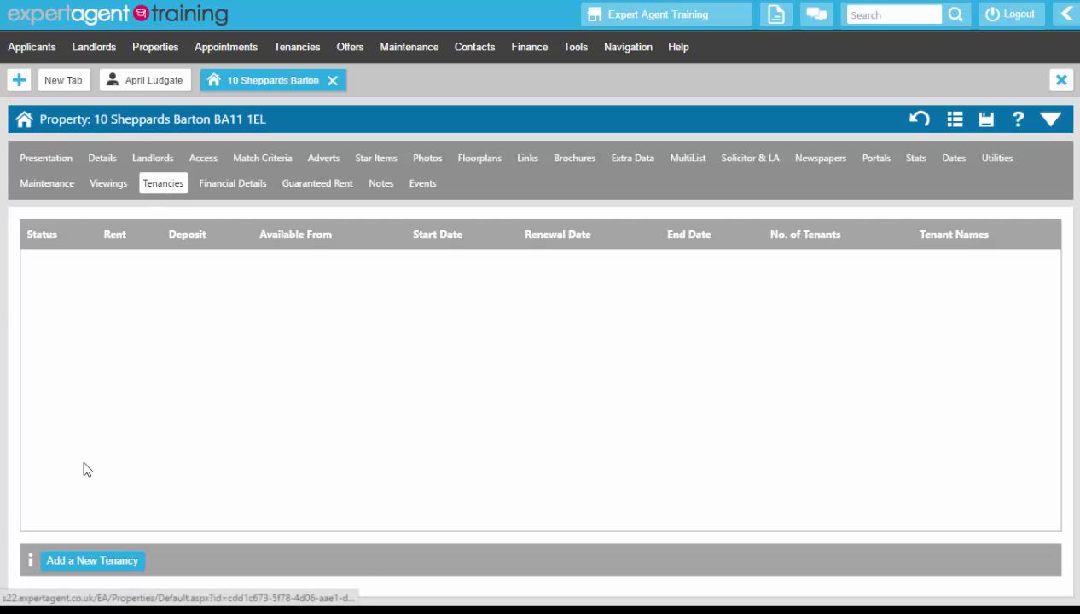
- Switch back to the applicant's record and show its Tenancies section
left_click(128, 84)
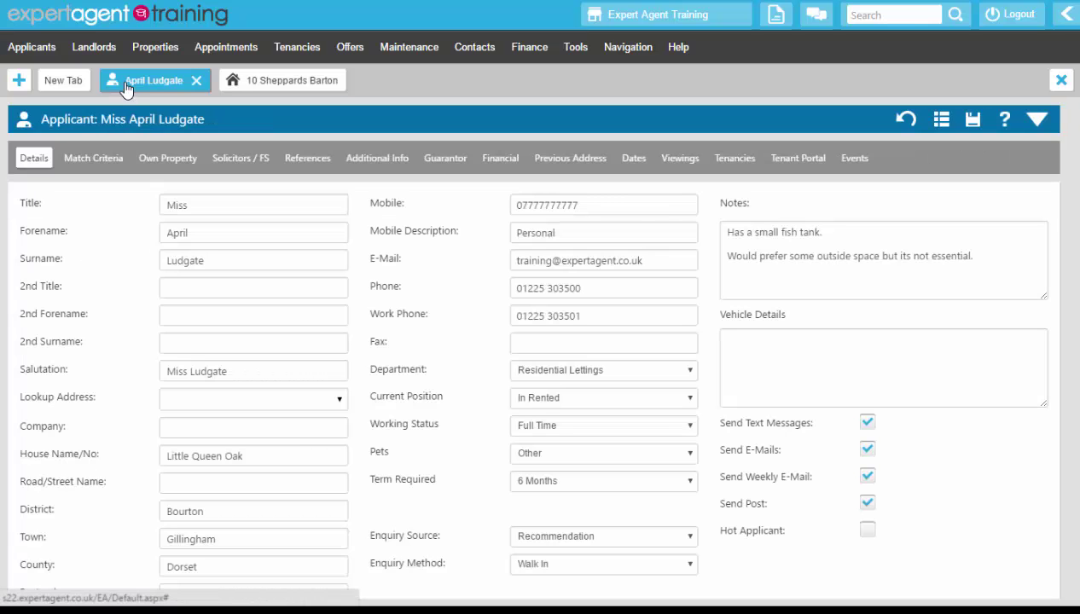
left_click(748, 160)
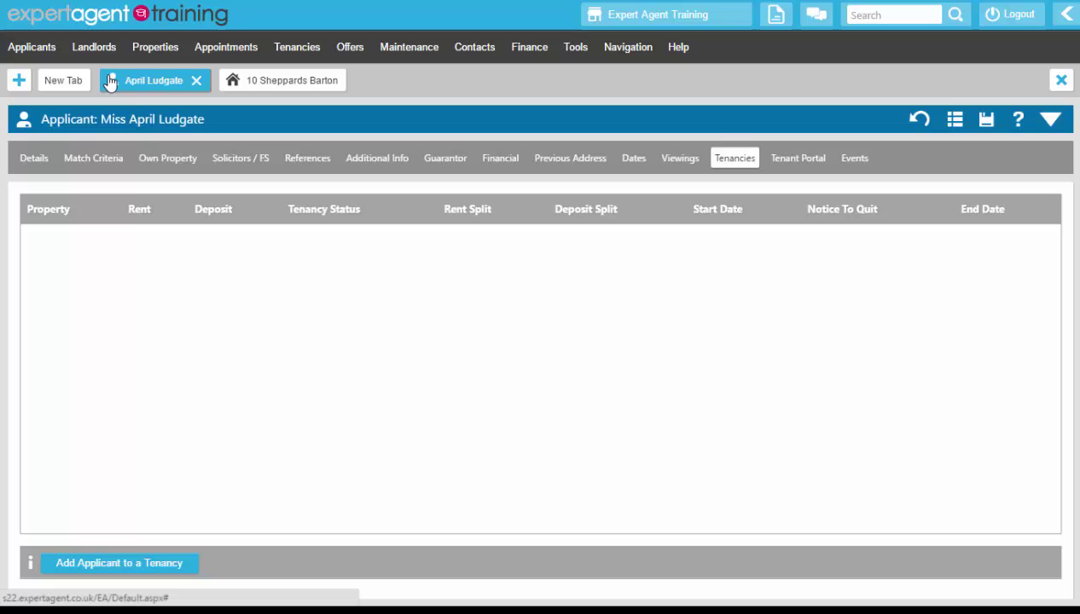
- Start adding the applicant to a tenancy and bring up the Select Tenancy search
left_click(120, 565)
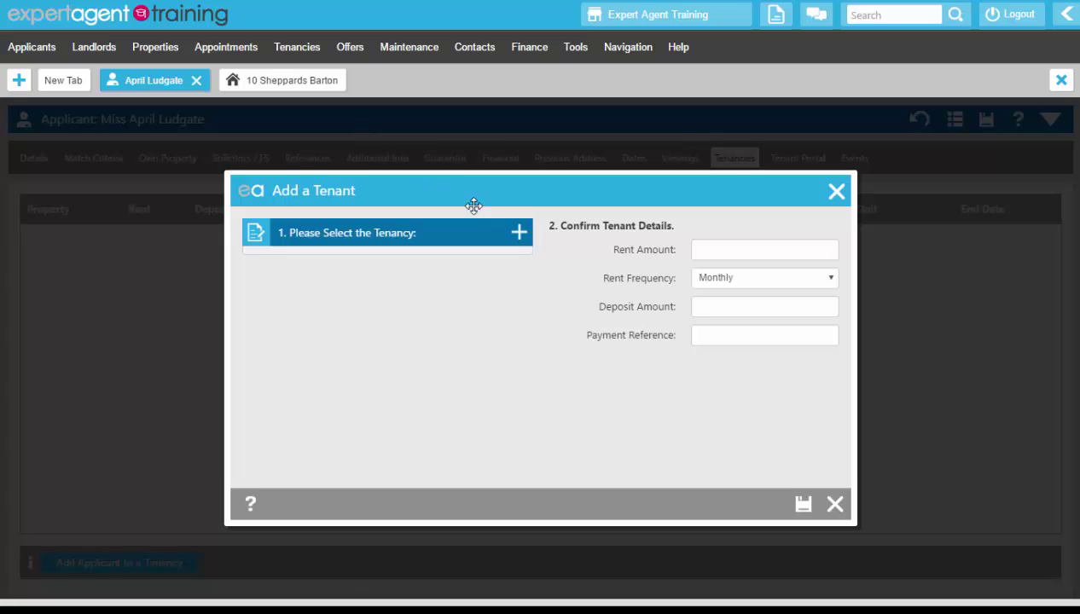
left_click(519, 233)
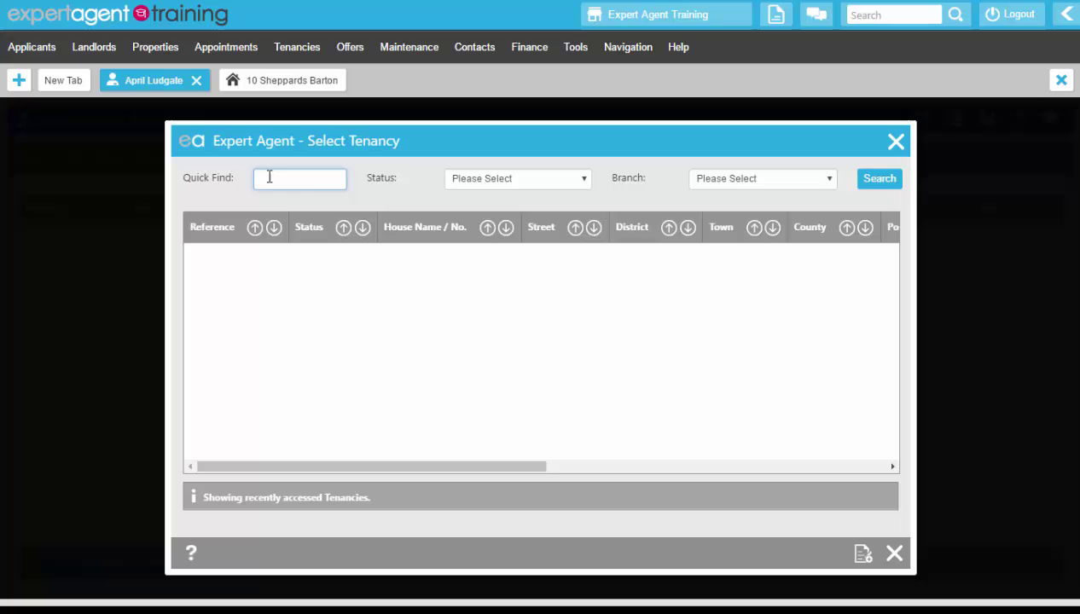
- Begin a new tenancy for Sheppards Barton via Quick Find '%shepp', then cancel the wizard and search
left_click(861, 556)
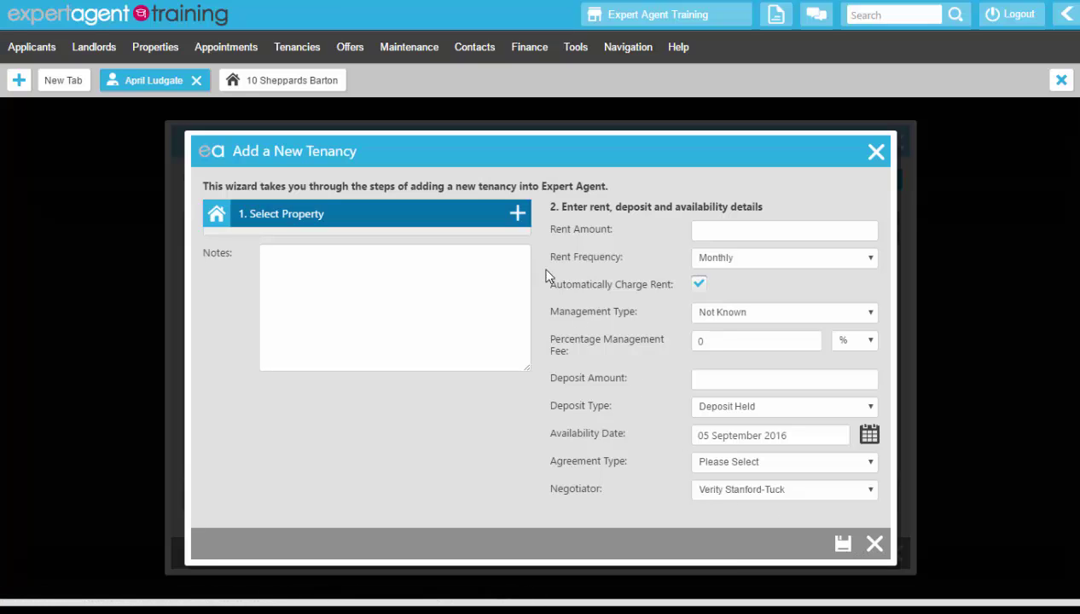
left_click(518, 215)
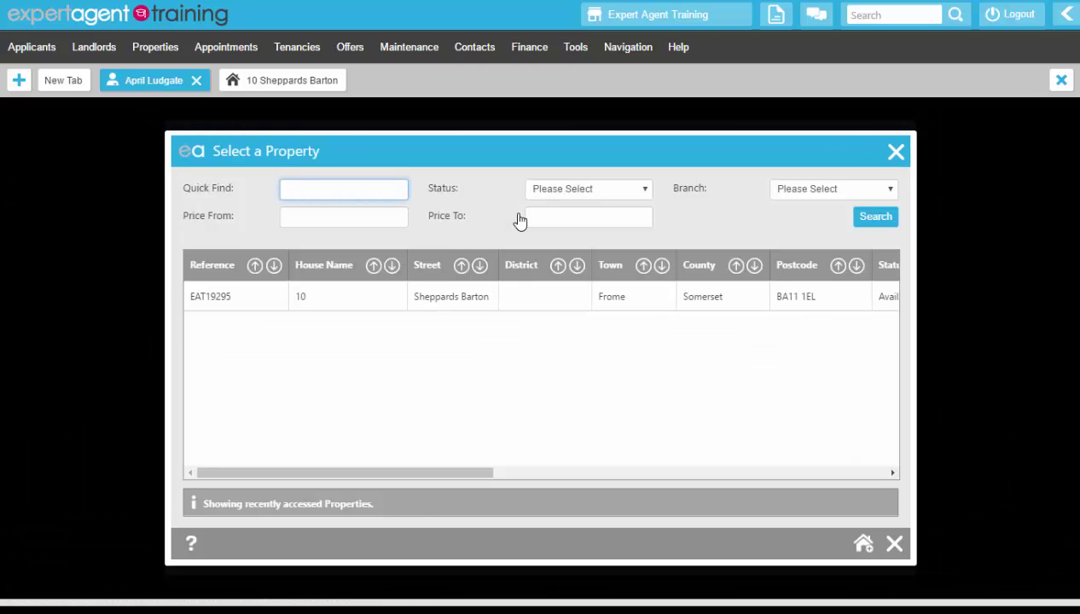
type("%shepp")
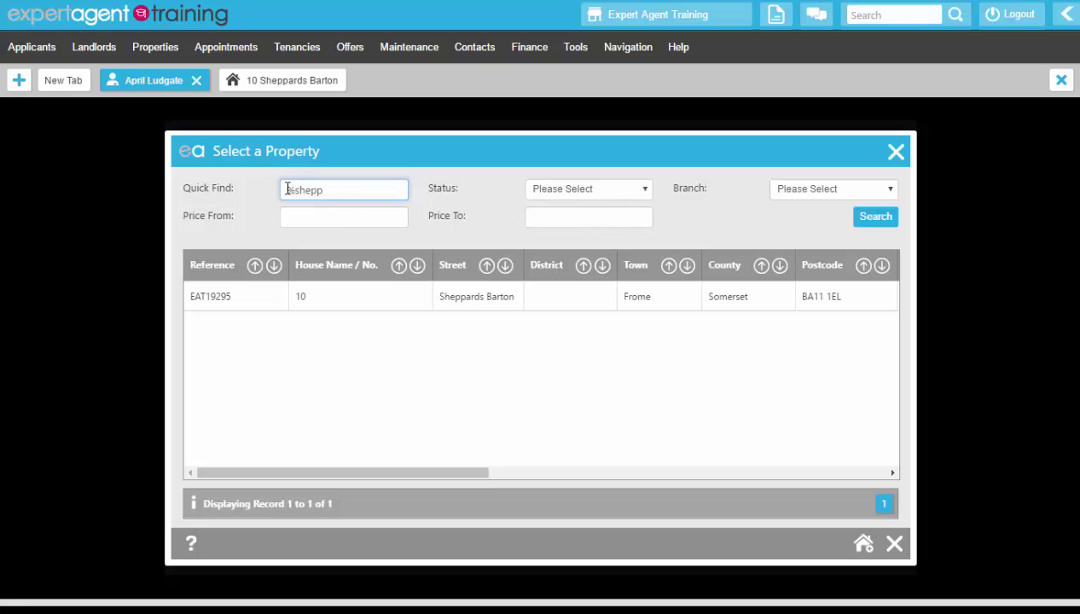
left_click(302, 298)
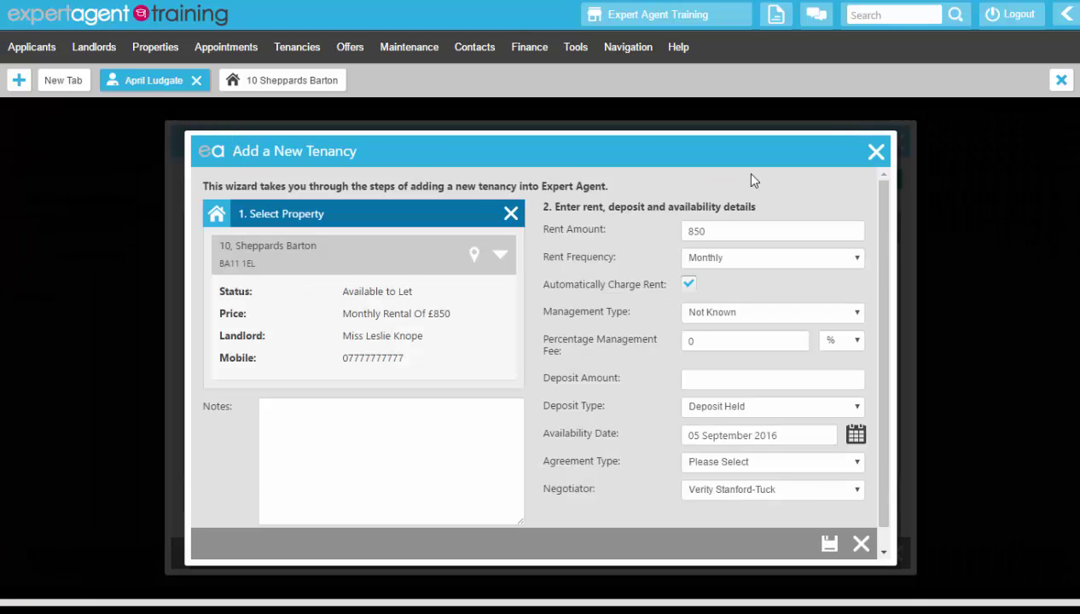
left_click(875, 152)
left_click(893, 140)
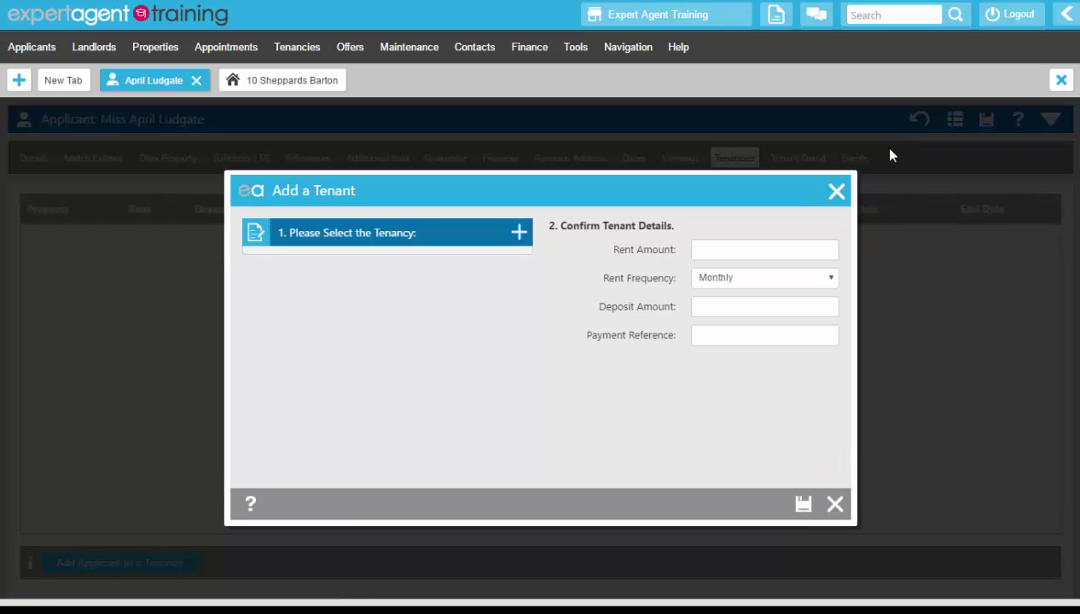
- Close the Add a Tenant form, restart adding the applicant, and reopen the tenancy search
left_click(837, 187)
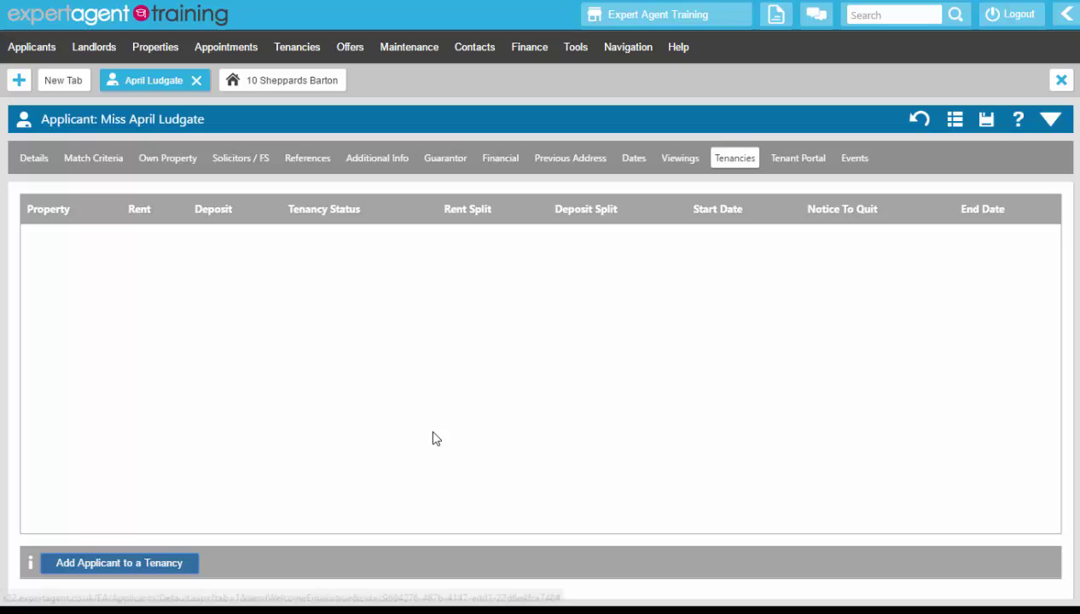
left_click(166, 564)
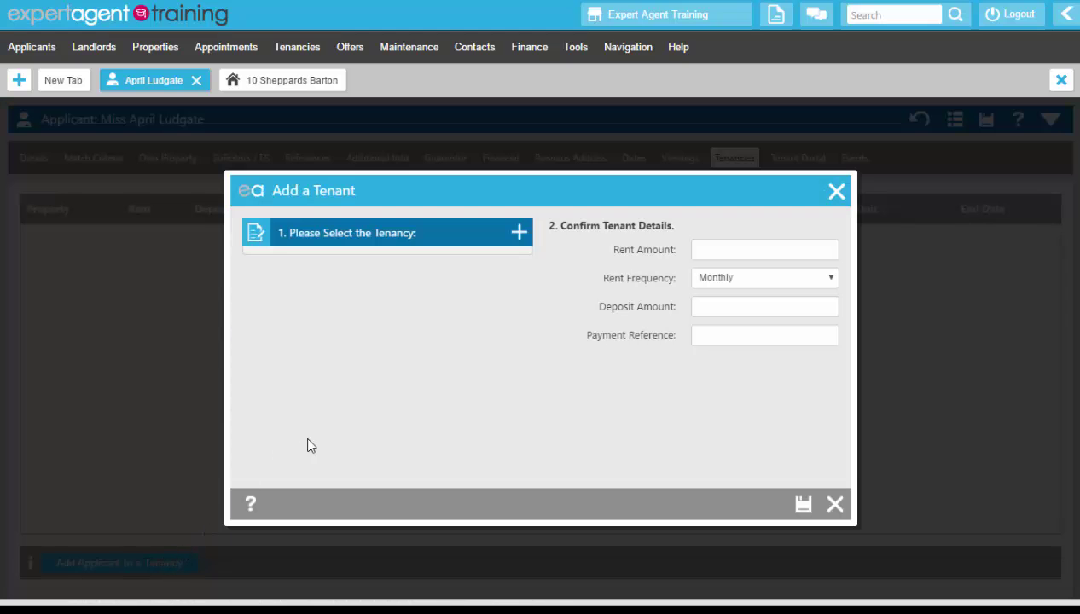
left_click(520, 234)
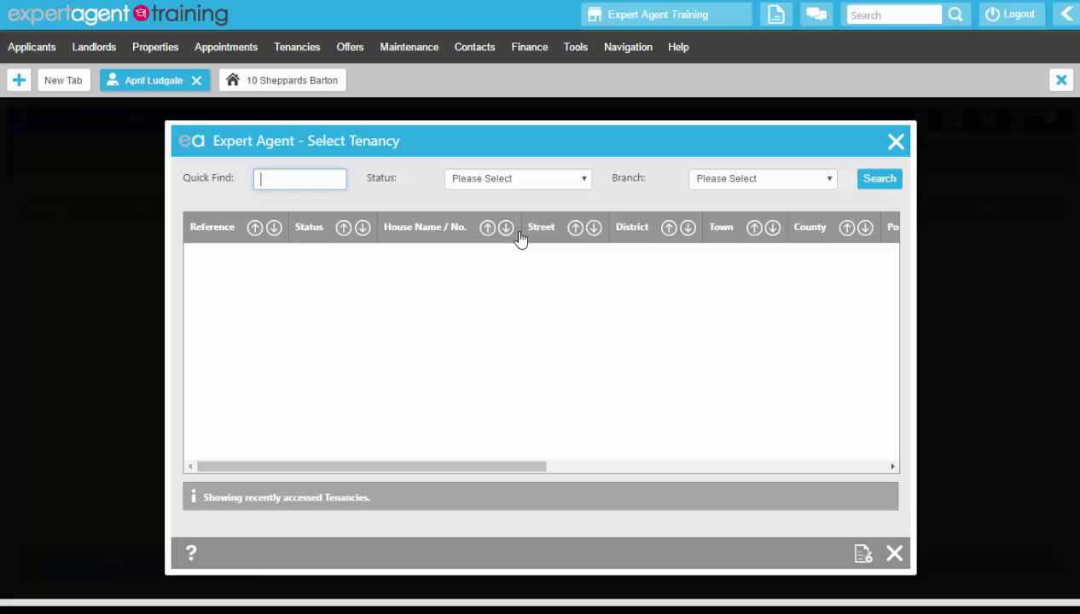
left_click(861, 552)
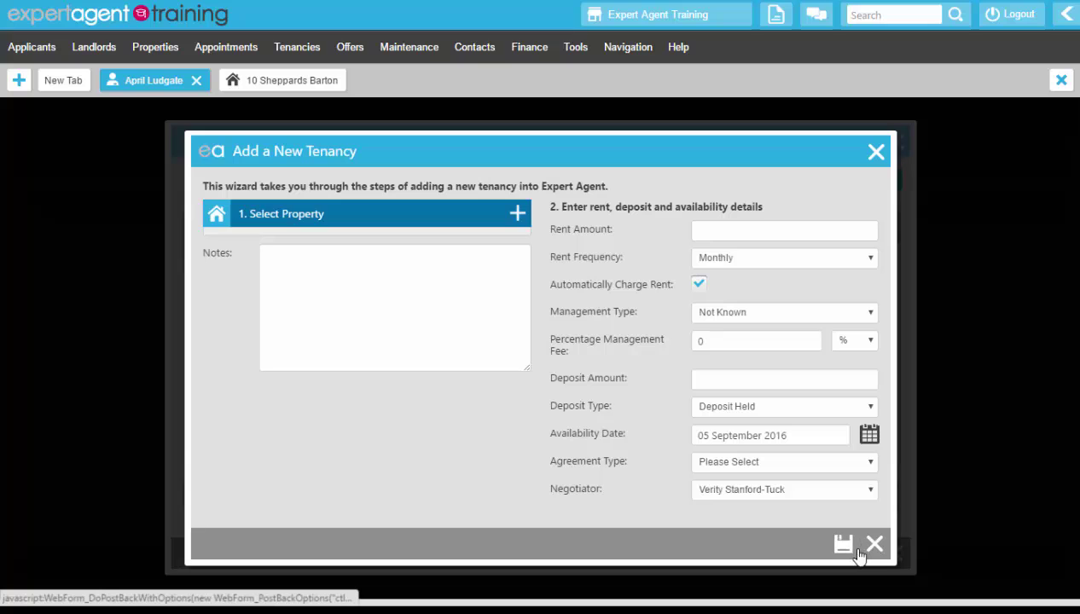
left_click(517, 214)
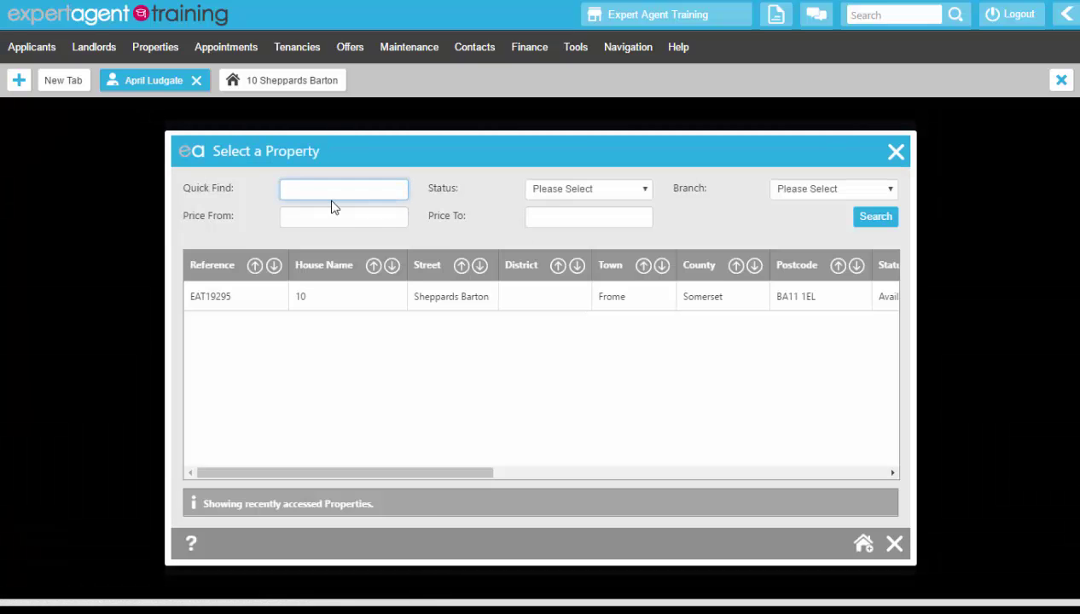
type("%shepp")
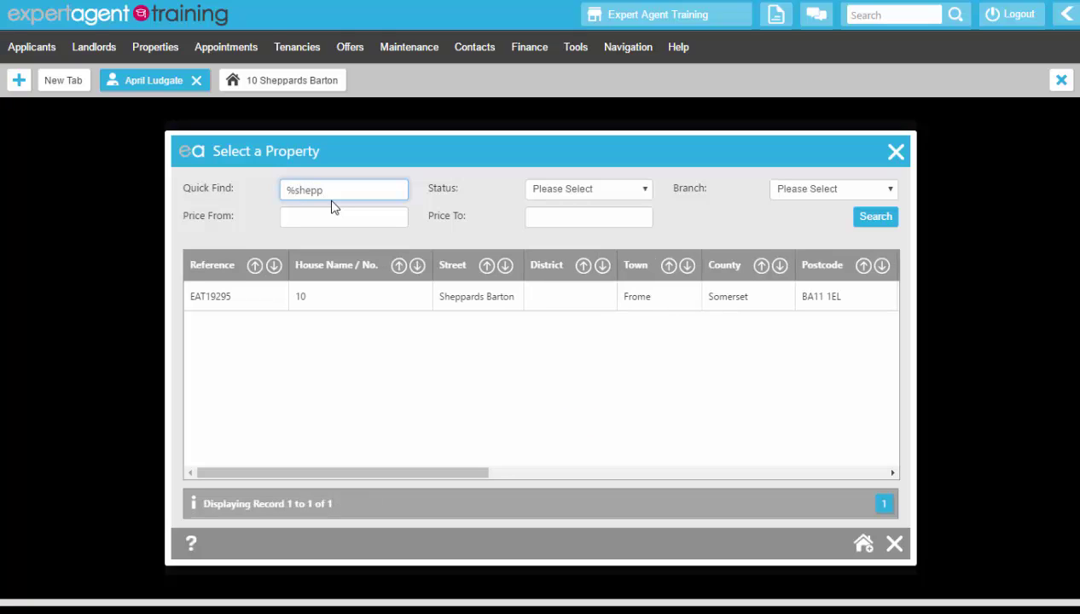
left_click(322, 307)
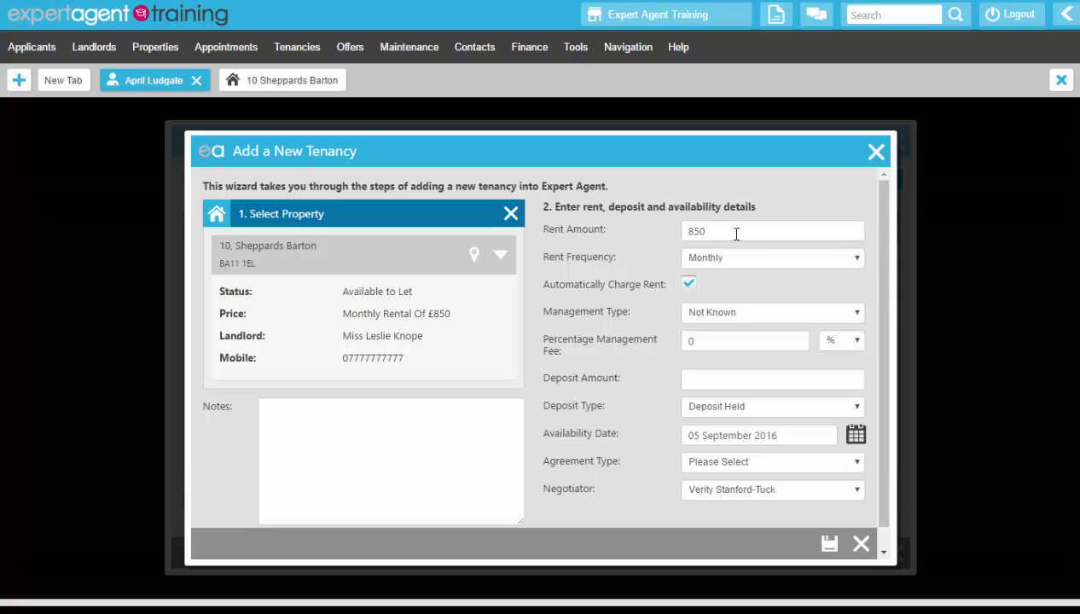
- Confirm the 850 rent amount with Monthly frequency, then look at the Management Type options
left_click_drag(739, 232, 662, 230)
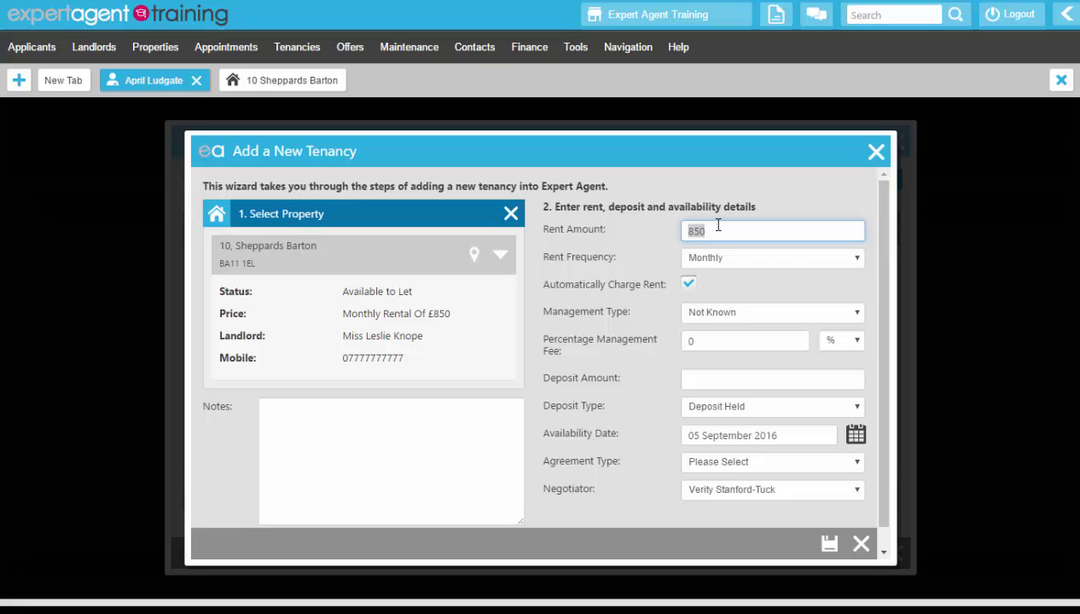
left_click(806, 264)
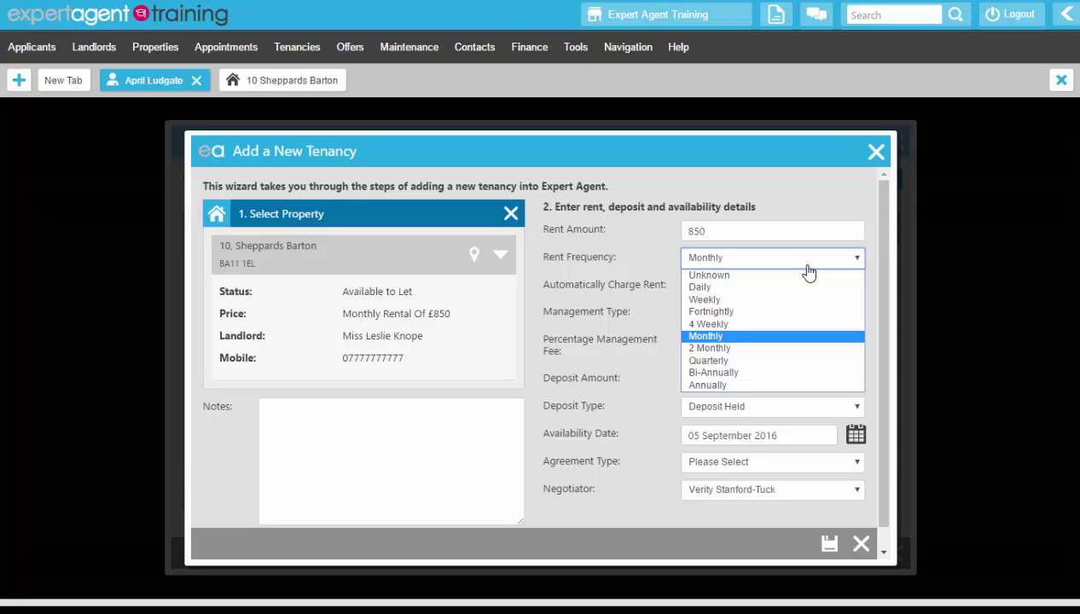
left_click(550, 249)
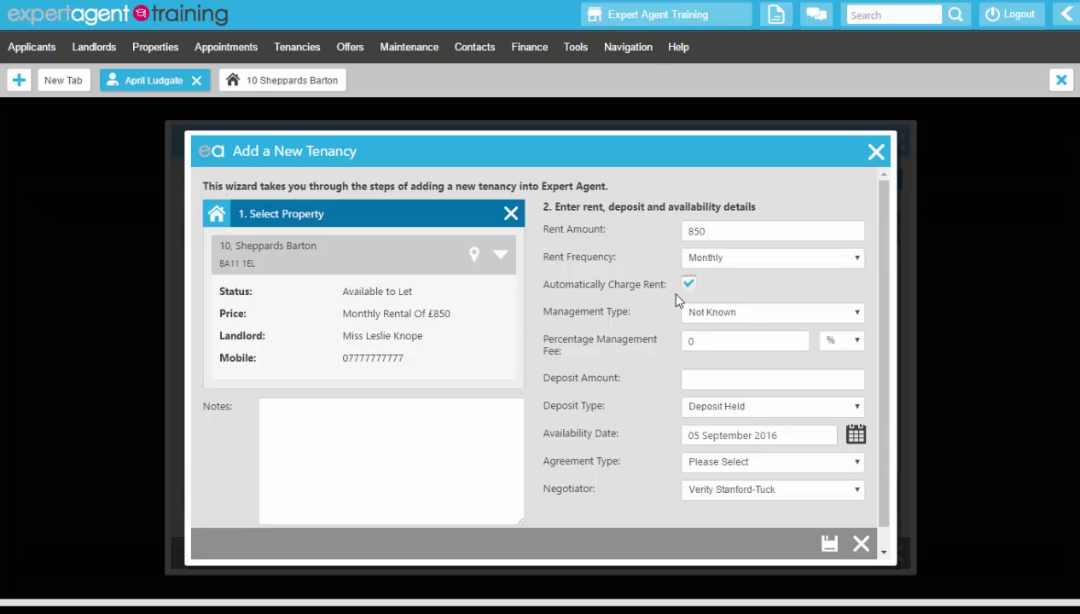
left_click(701, 317)
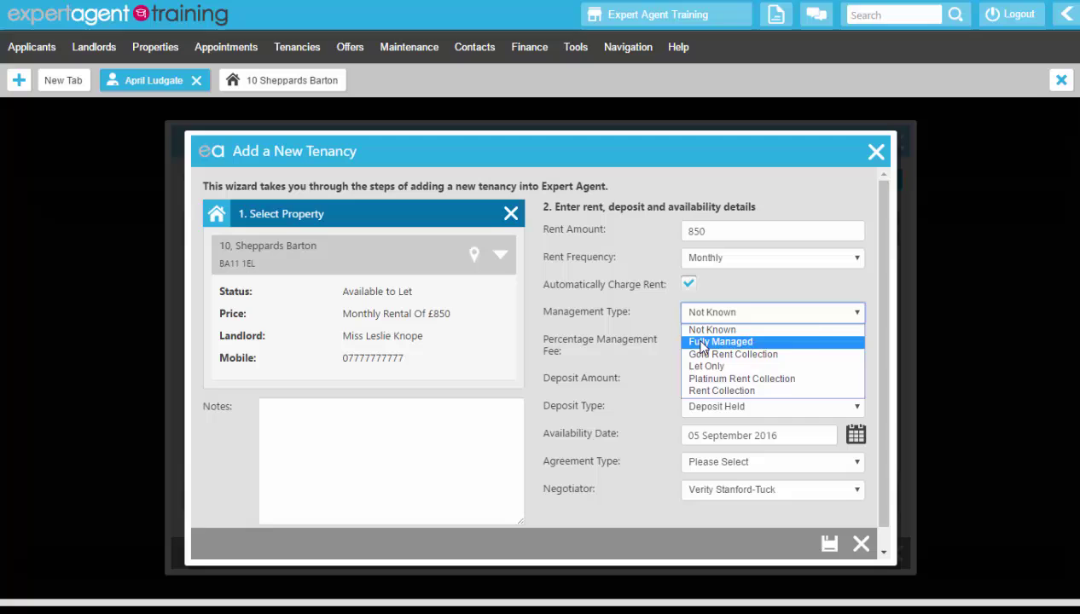
- Set the management type to Fully Managed with a 7.5 percent management fee
left_click(702, 342)
left_click(718, 342)
key("BackSpace")
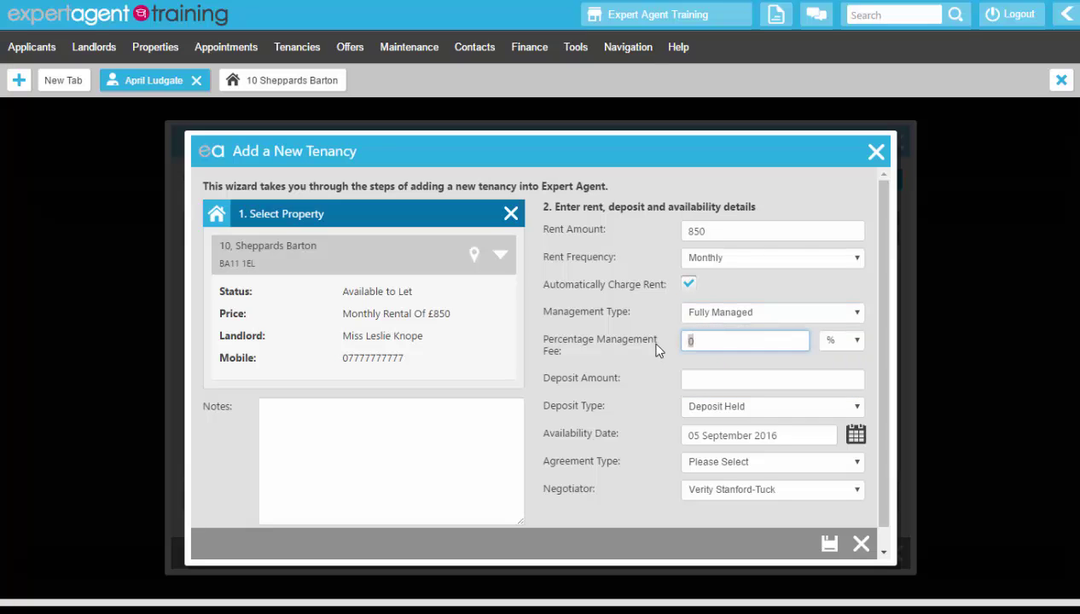
type("7.5")
left_click(850, 341)
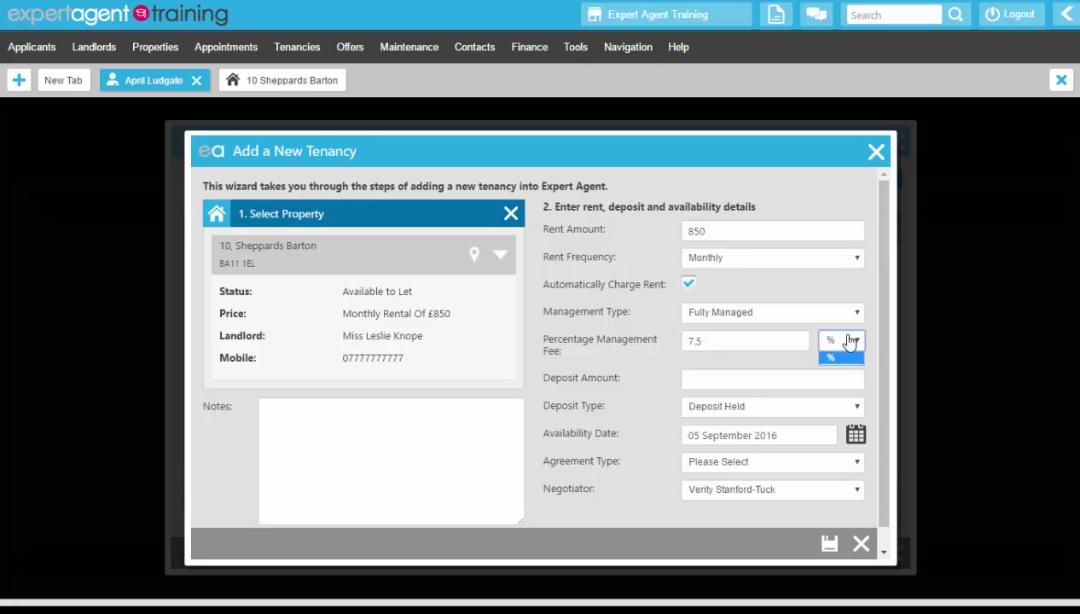
left_click(631, 332)
left_click_drag(728, 339, 681, 340)
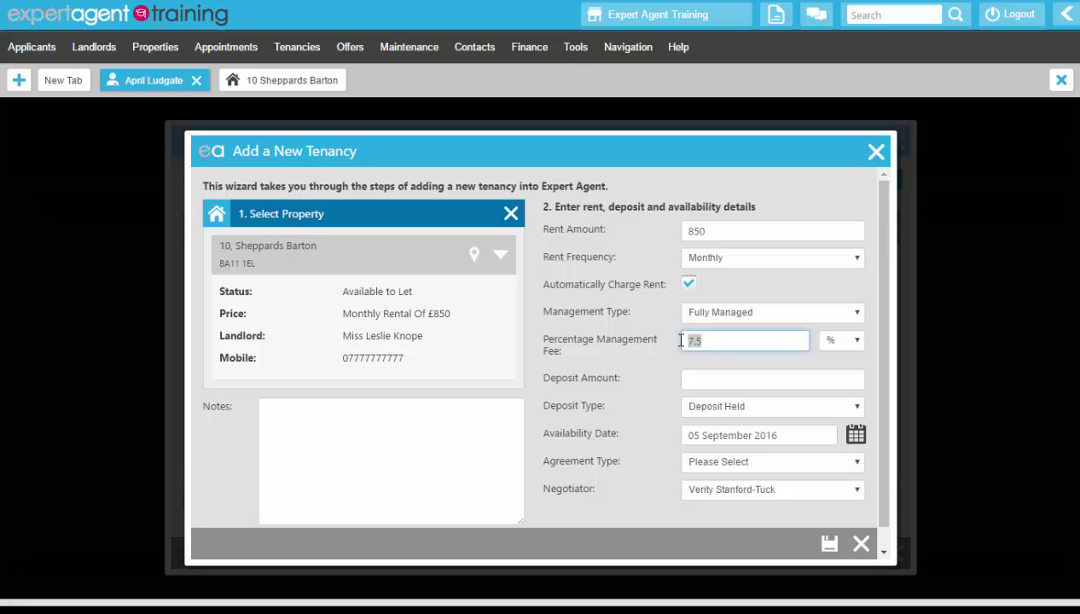
left_click(639, 315)
- Enter a 1250 deposit, keeping Deposit Held as the deposit type
left_click(694, 380)
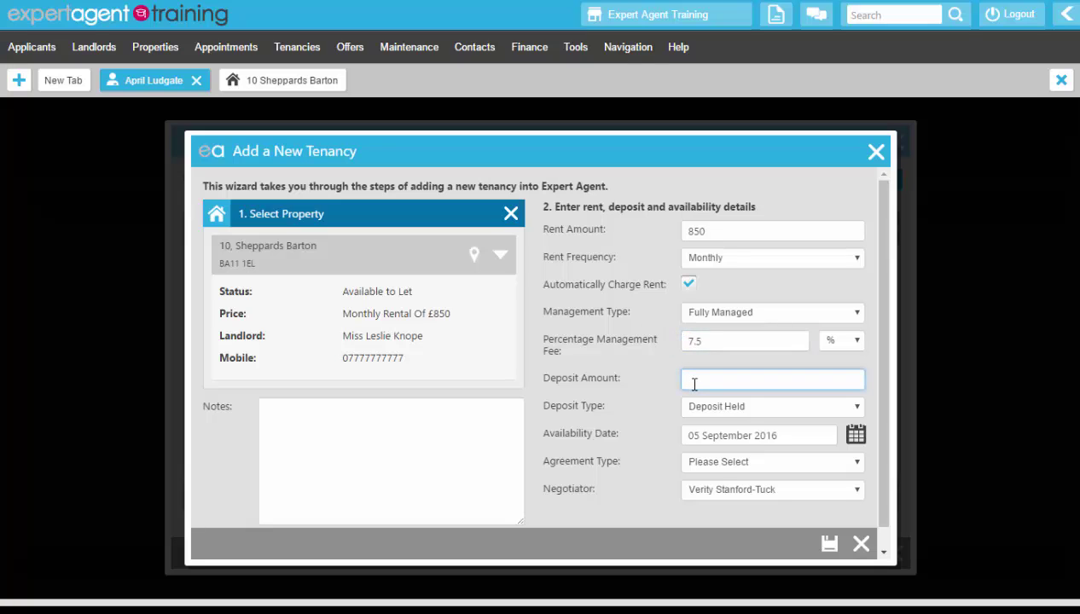
type("1250")
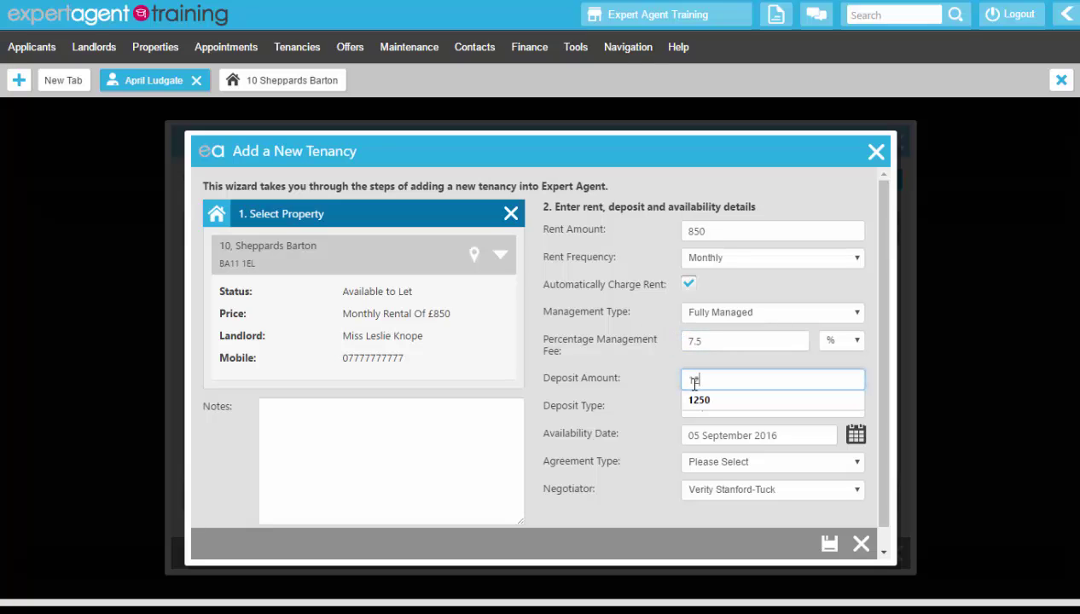
left_click(611, 366)
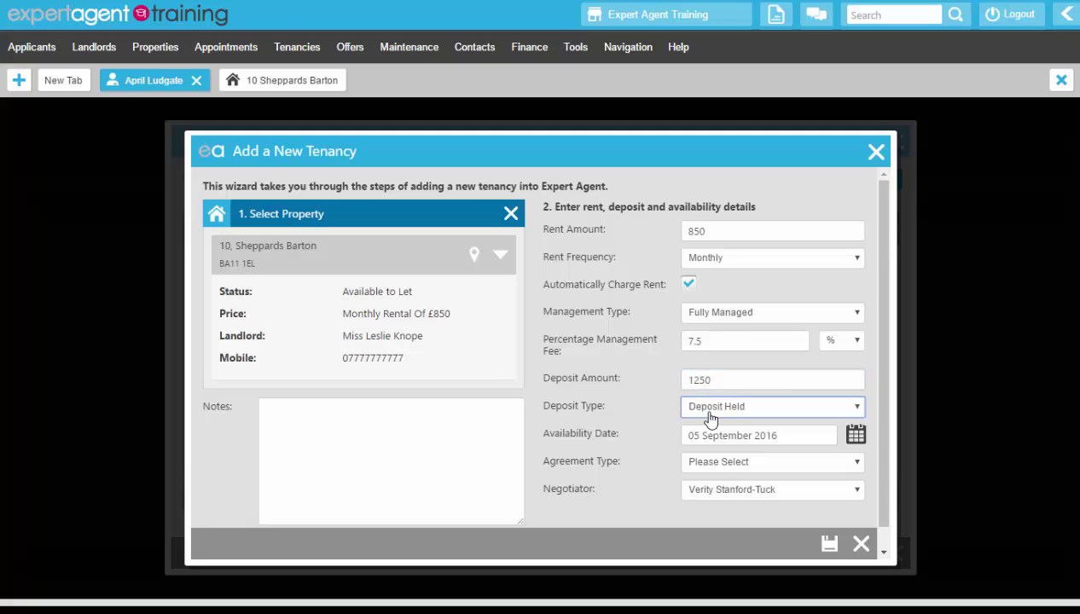
left_click(708, 409)
left_click(607, 375)
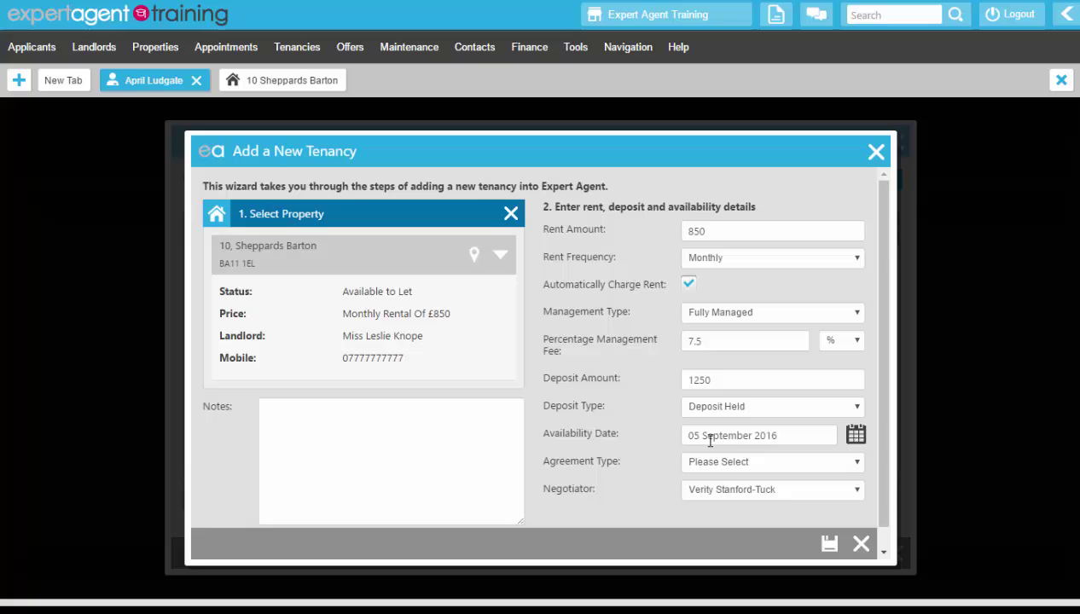
- Choose a 6 month Assured Shorthold agreement and save the new tenancy
left_click(701, 467)
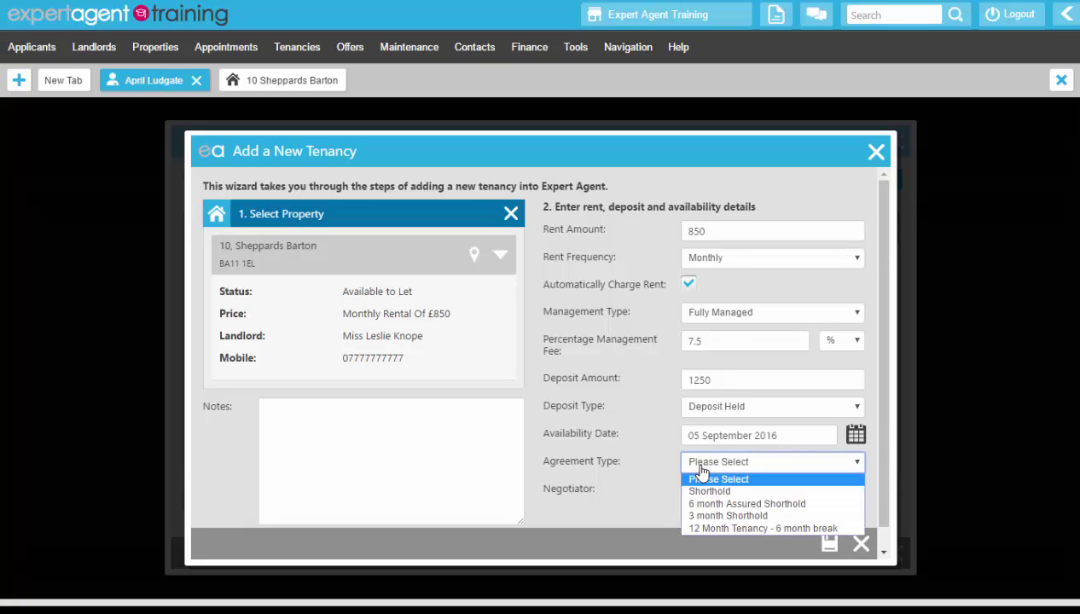
left_click(699, 512)
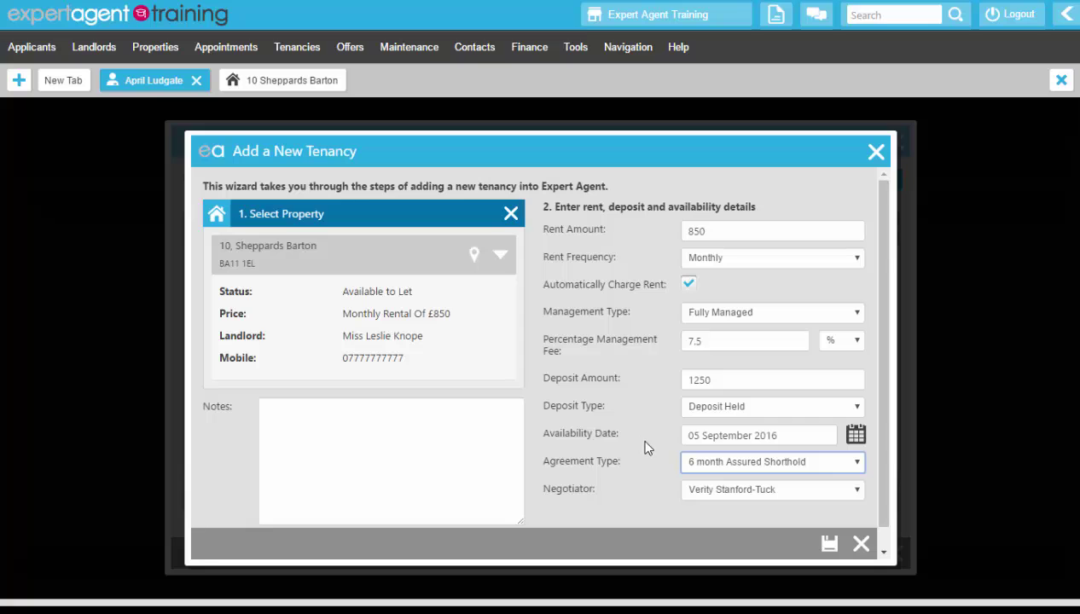
left_click(616, 406)
scroll(618, 404, "down", 1)
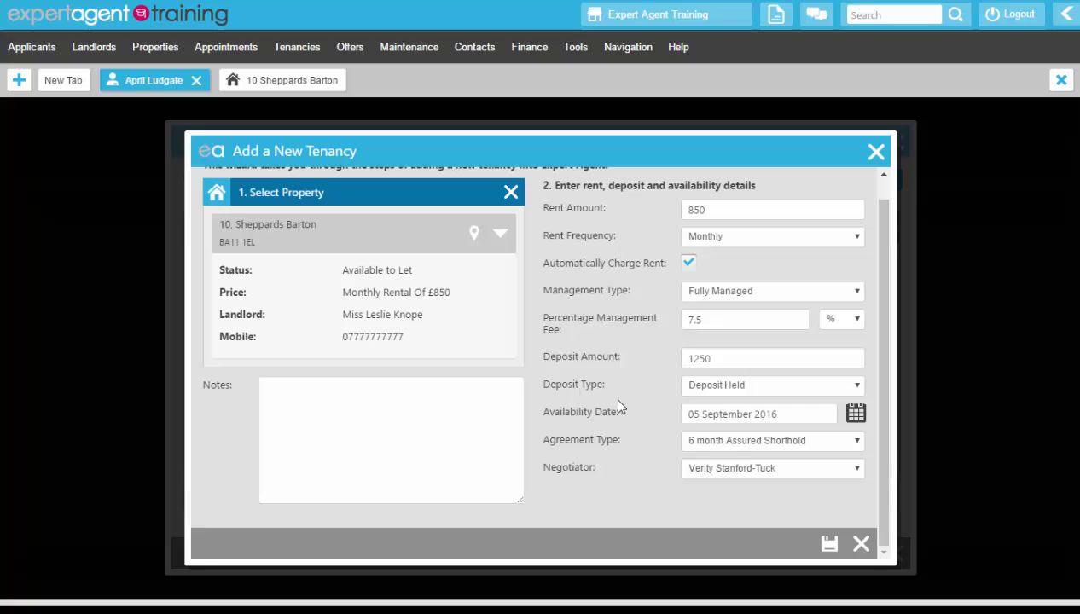
left_click(828, 546)
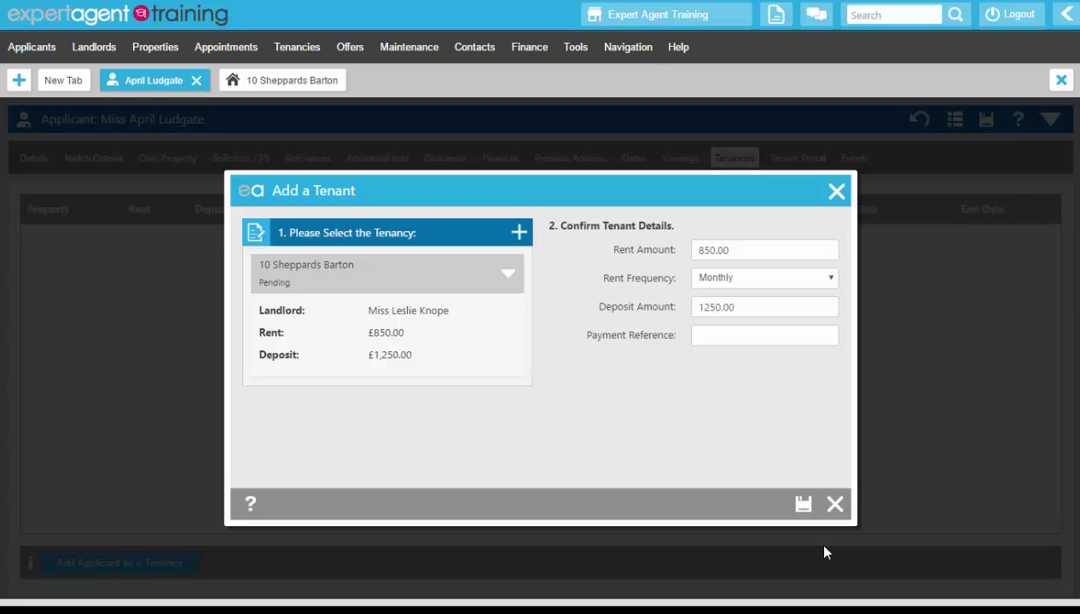
- Set the tenant's rent to 850 Monthly and type the payment reference
left_click_drag(730, 250, 642, 248)
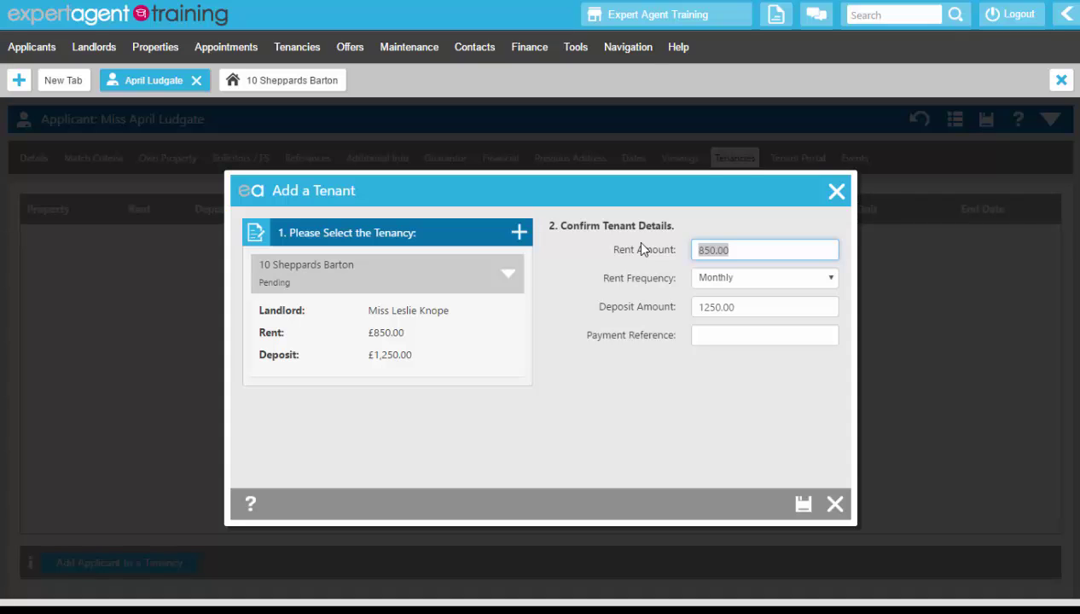
type("425")
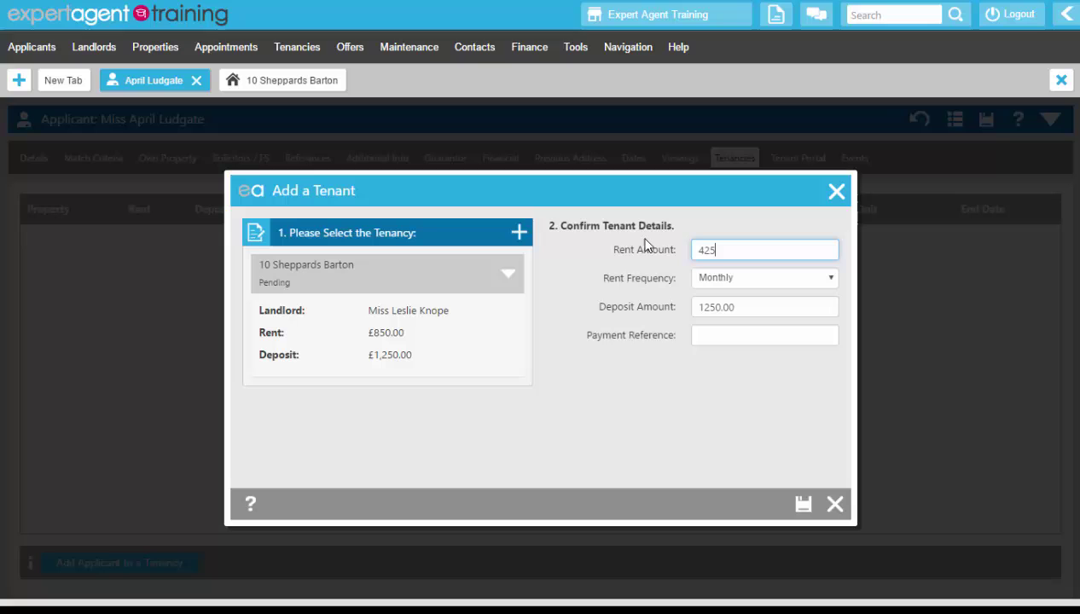
key("BackSpace")
key("BackSpace")
key("BackSpace")
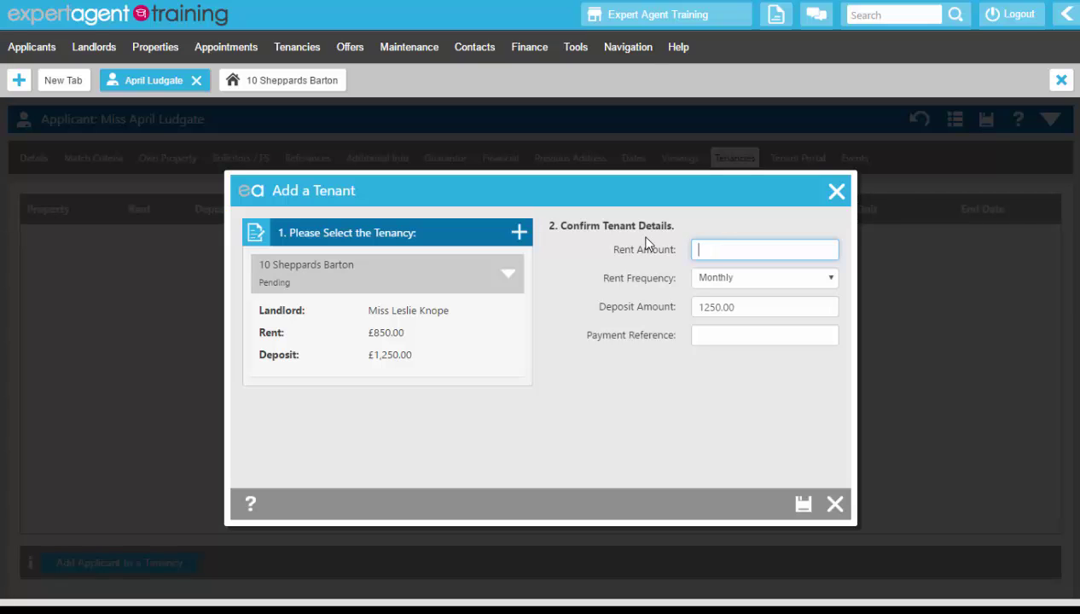
type("850")
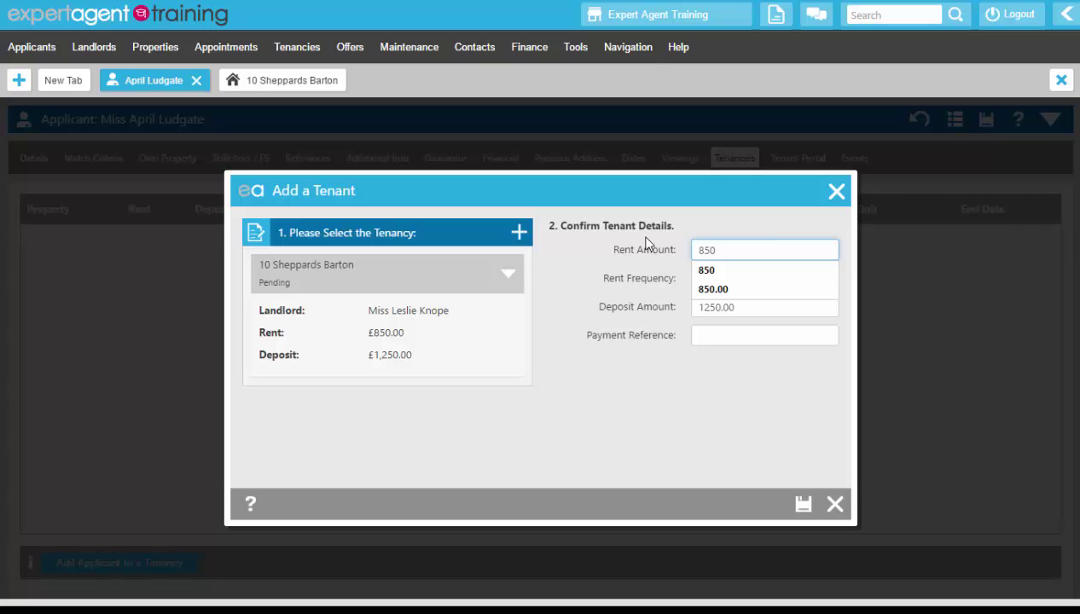
key("Escape")
left_click(645, 248)
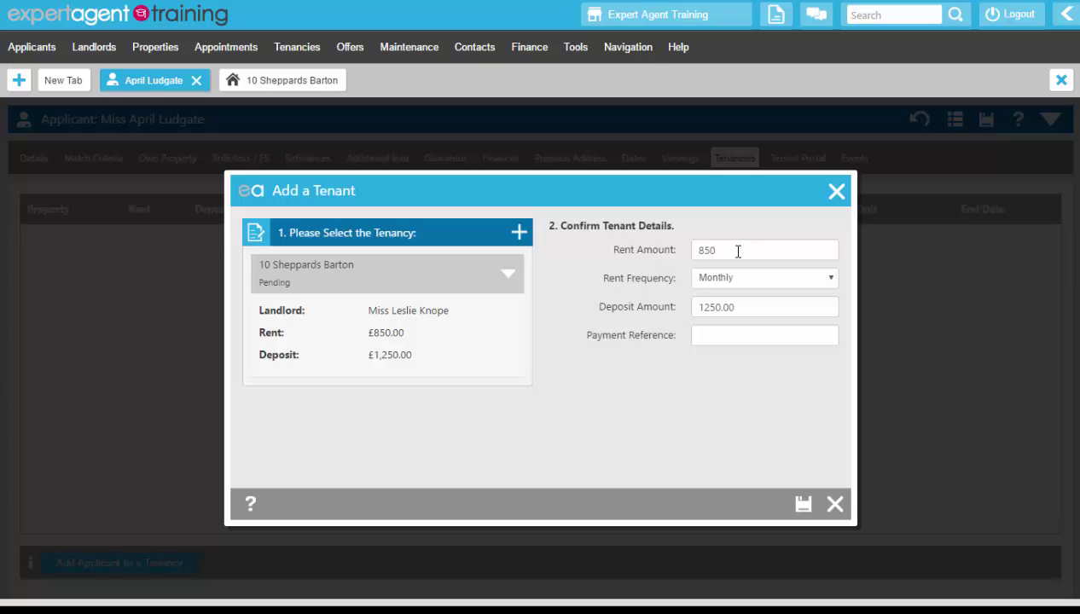
left_click(737, 281)
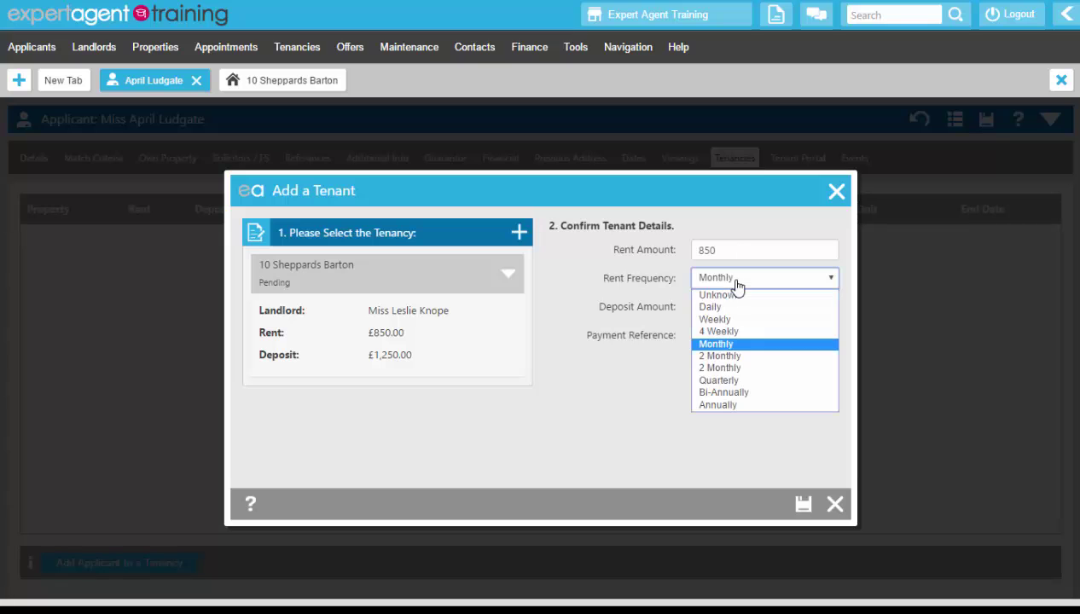
left_click(657, 281)
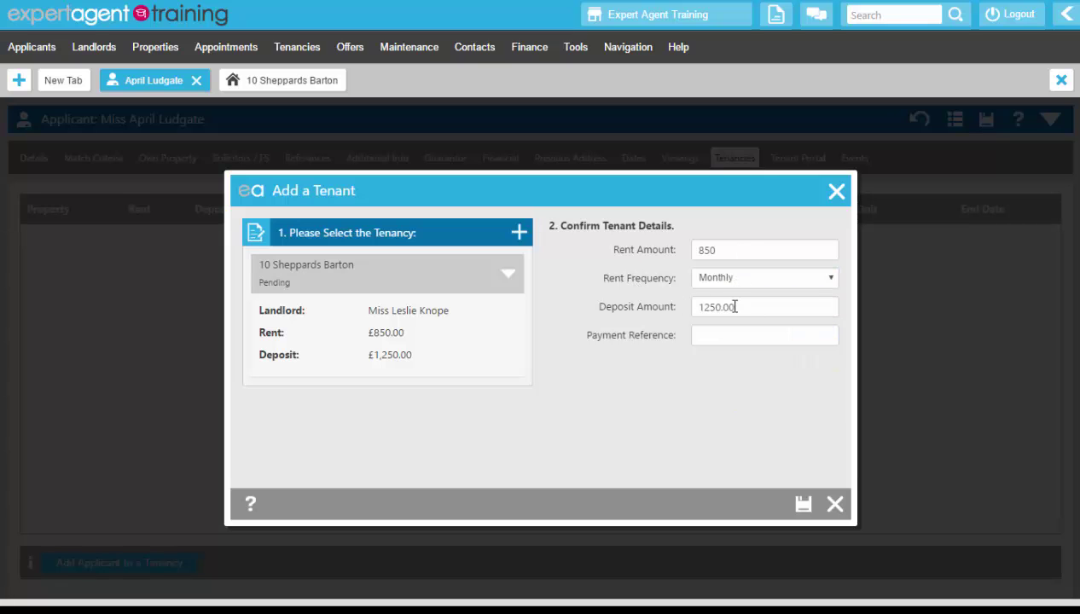
left_click(747, 335)
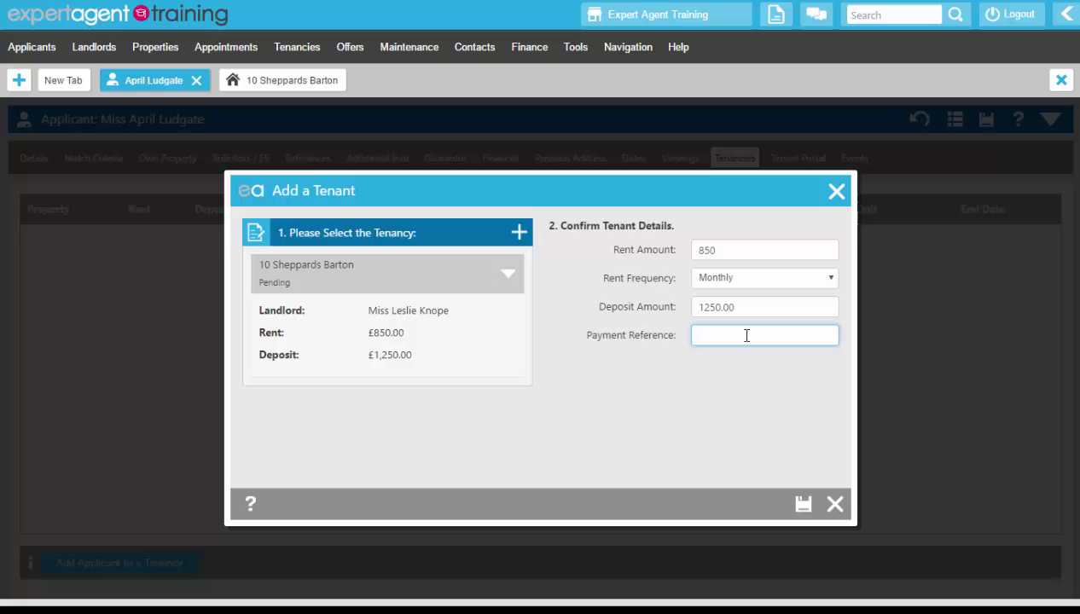
type("BAXTRENT")
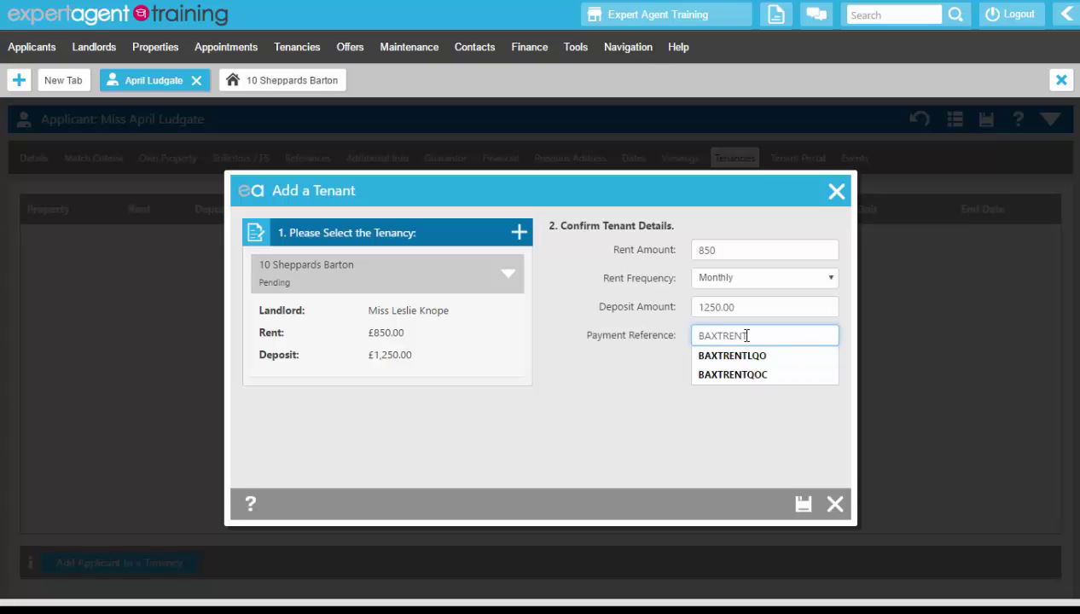
type("SB")
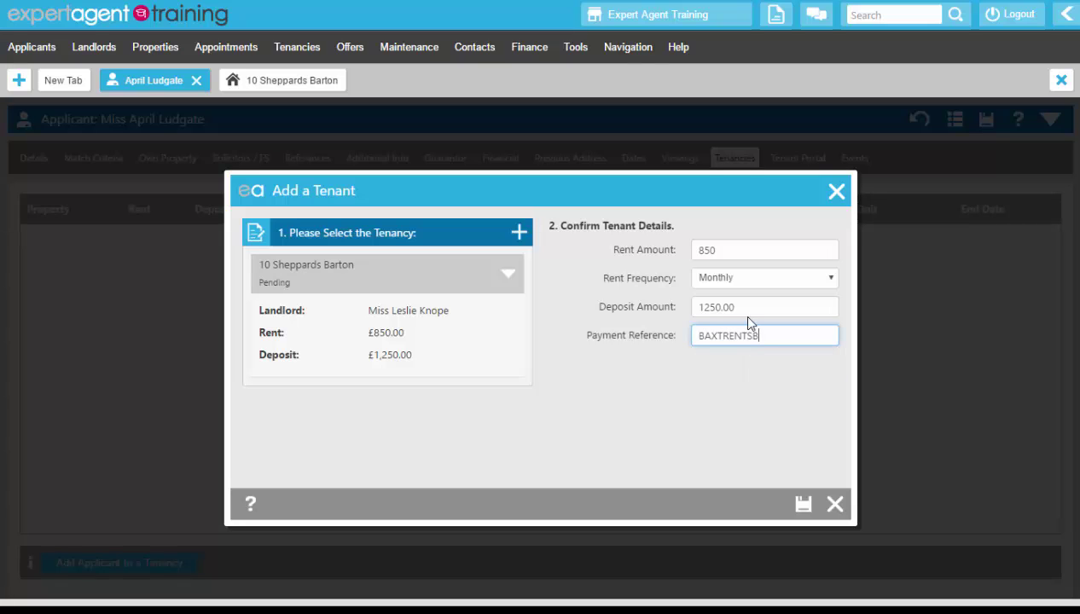
left_click(805, 507)
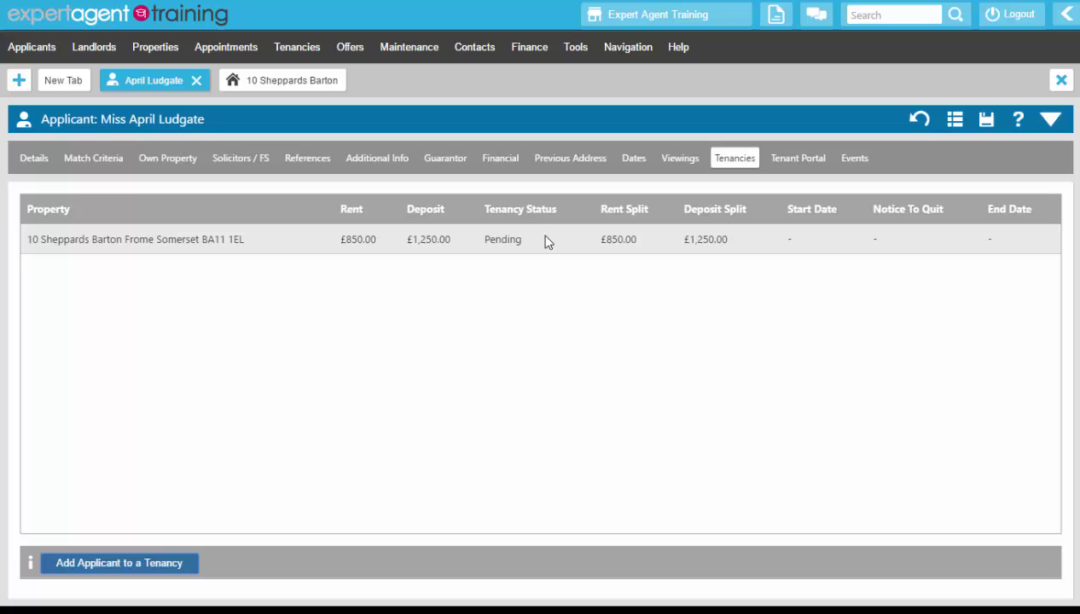
left_click(794, 160)
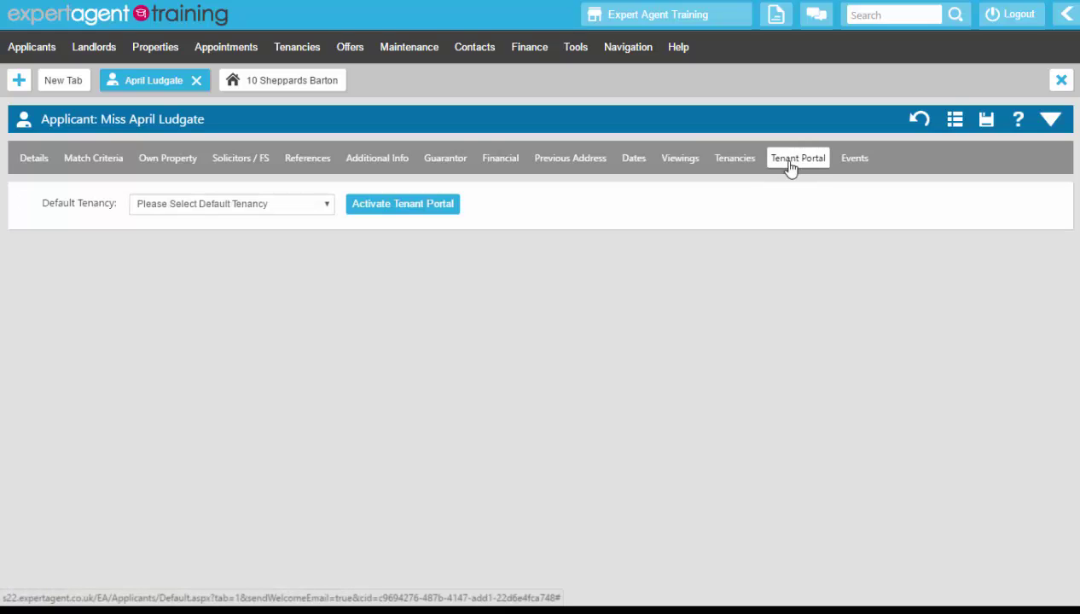
left_click(283, 209)
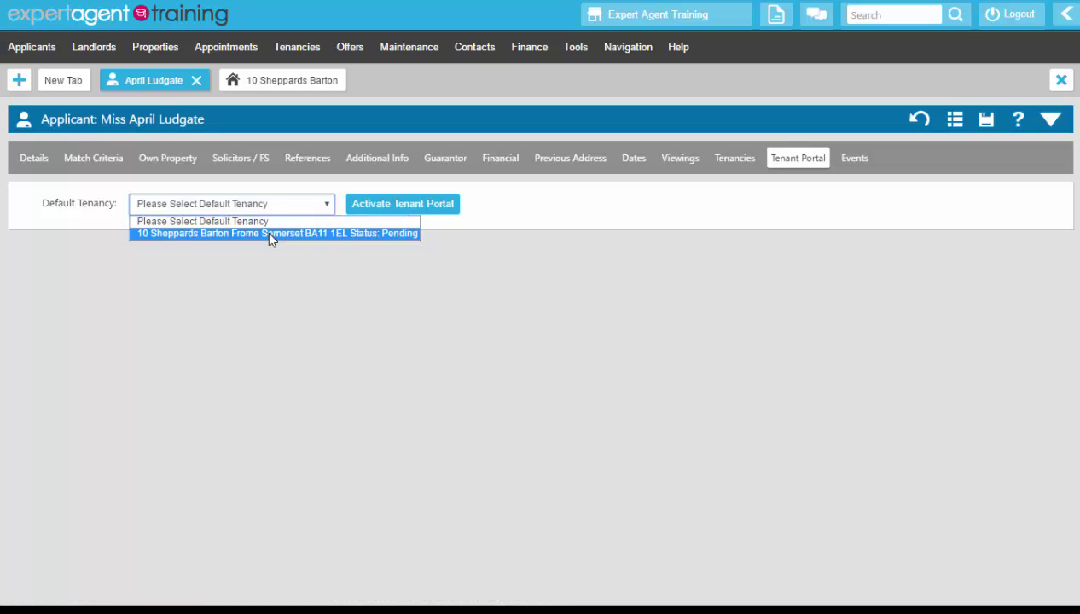
left_click(267, 230)
left_click(413, 212)
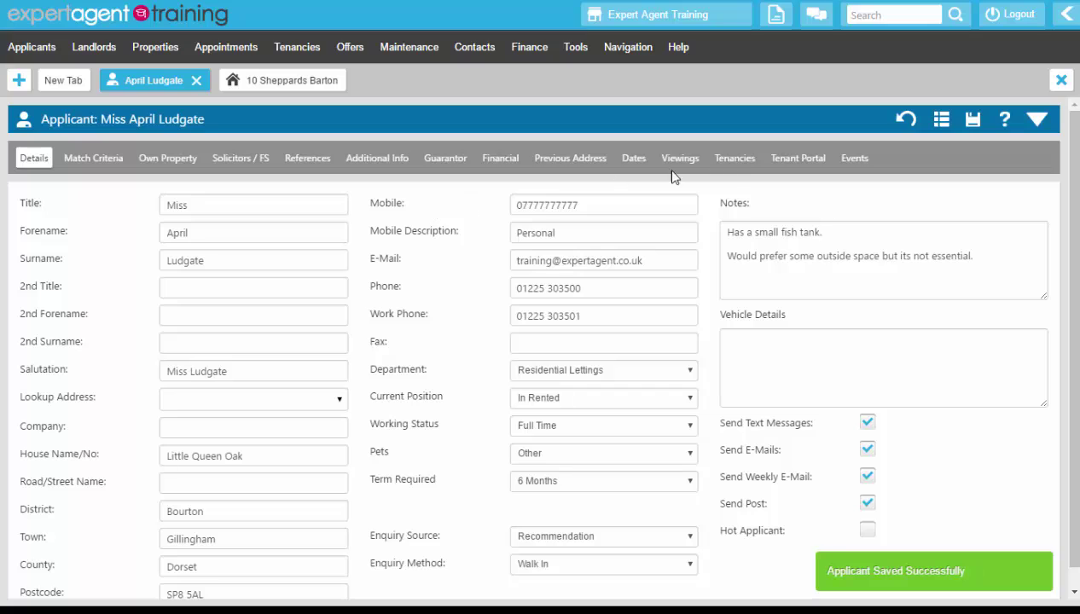
left_click(729, 163)
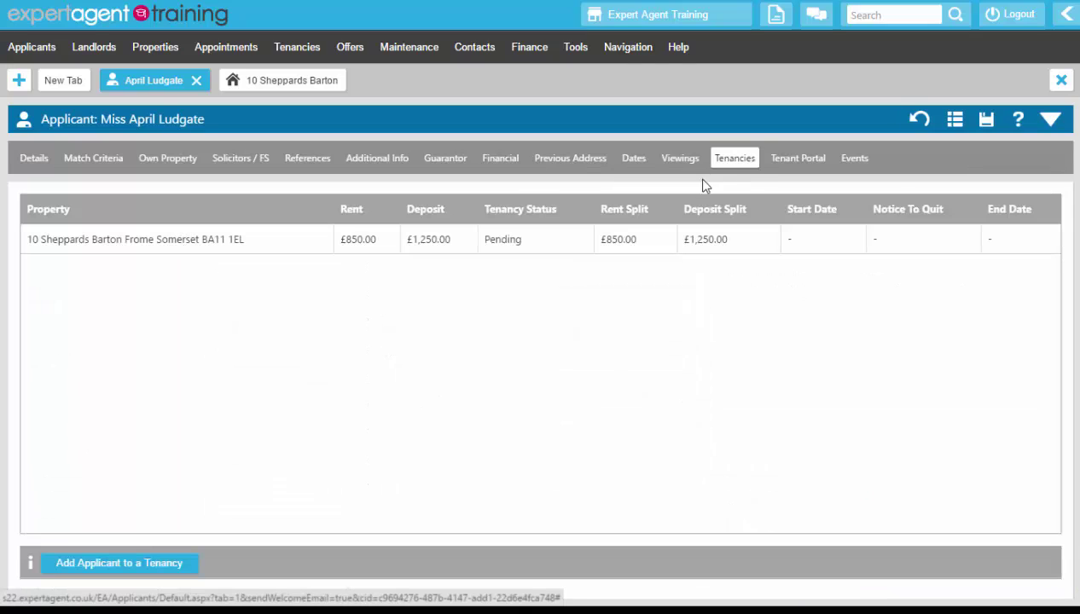
left_click(554, 242)
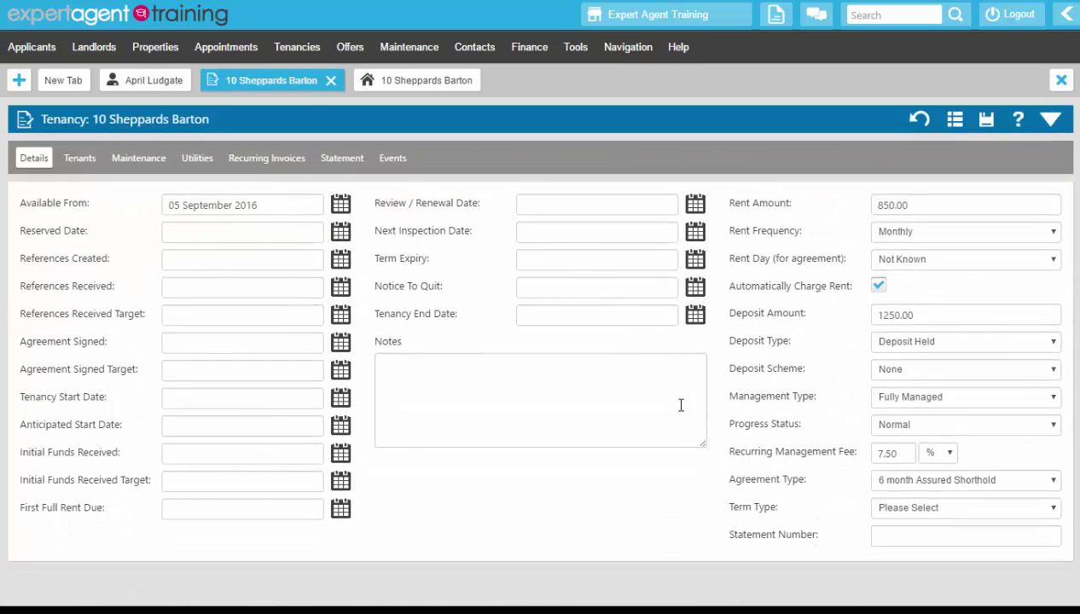
left_click_drag(725, 451, 858, 448)
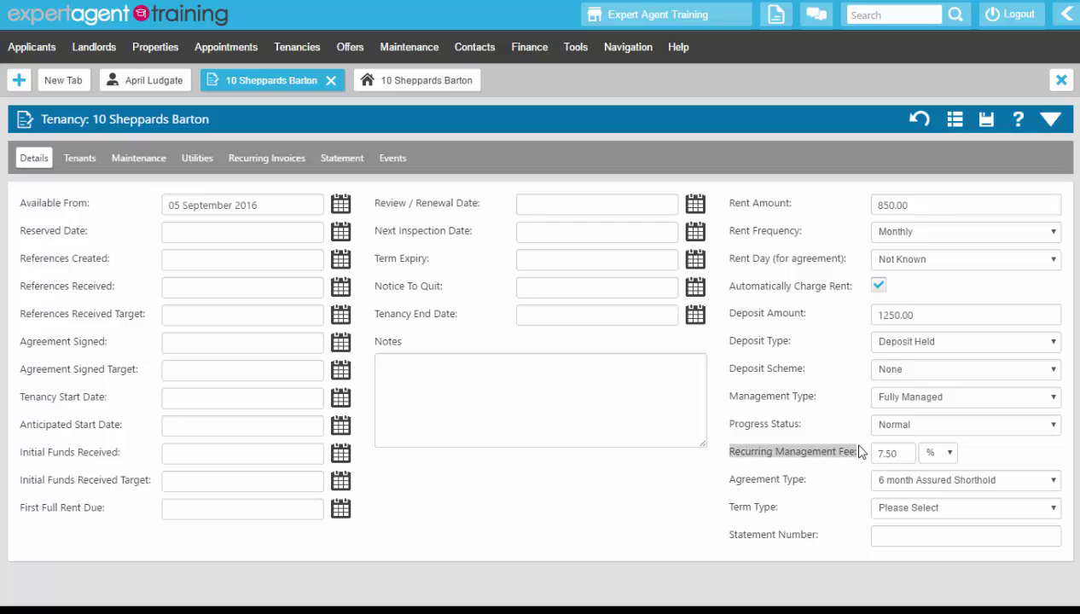
left_click(853, 461)
left_click(939, 455)
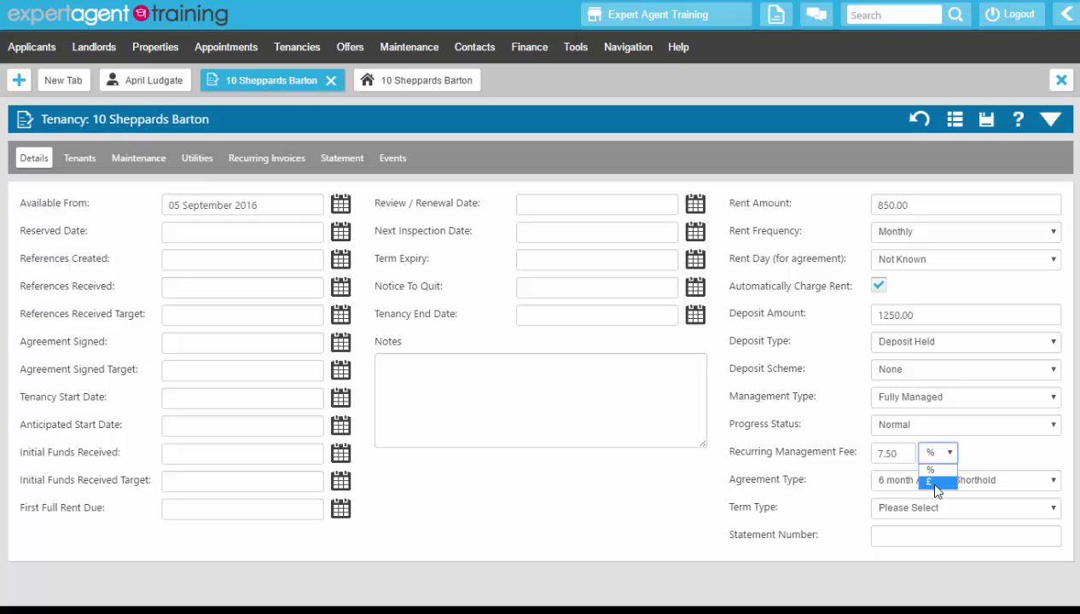
left_click(817, 464)
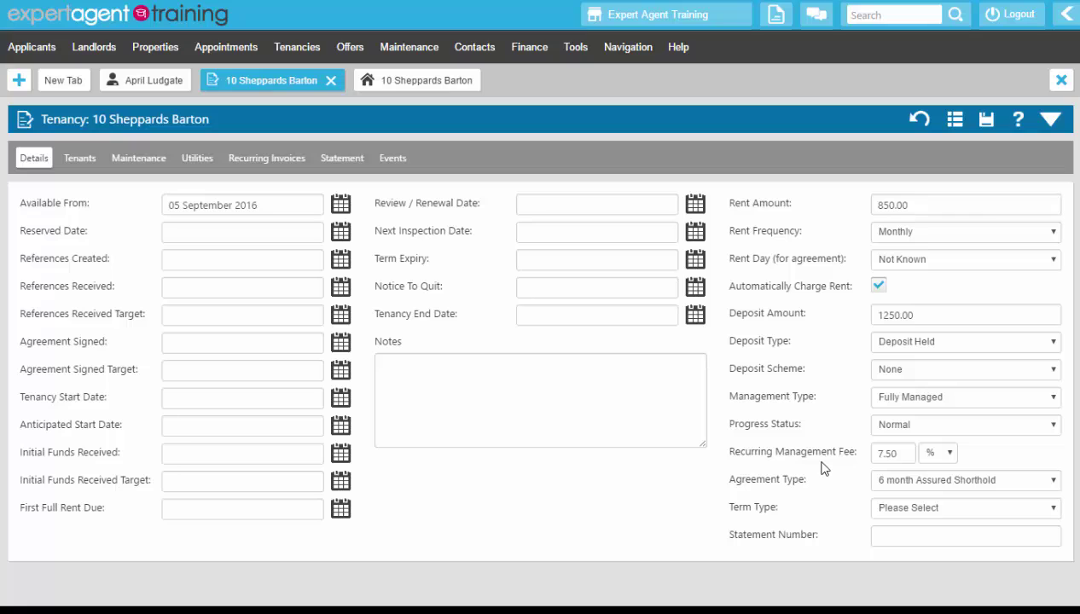
left_click(153, 84)
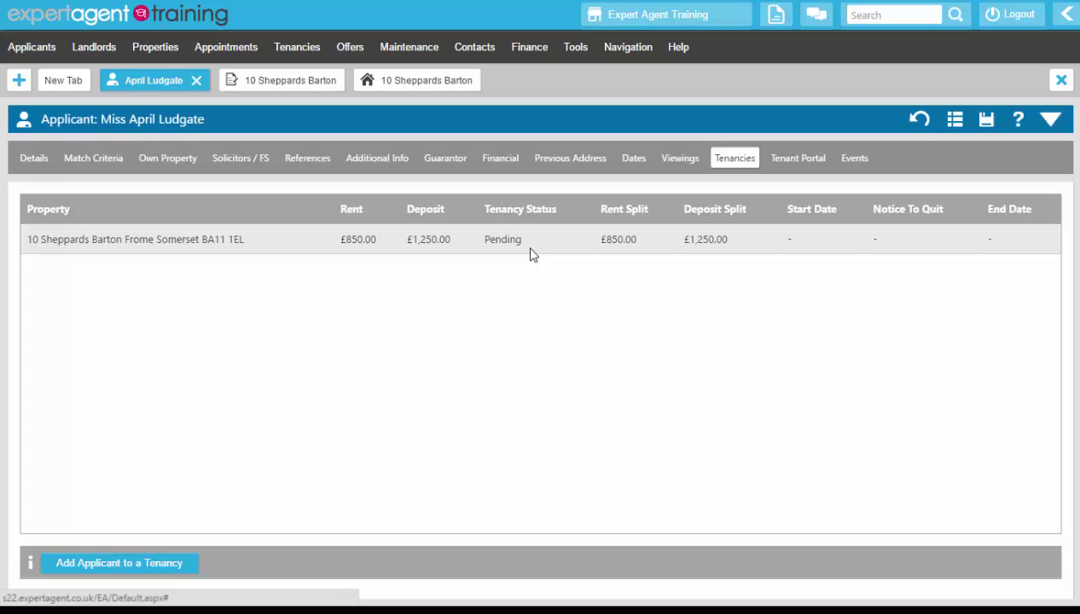
left_click(785, 170)
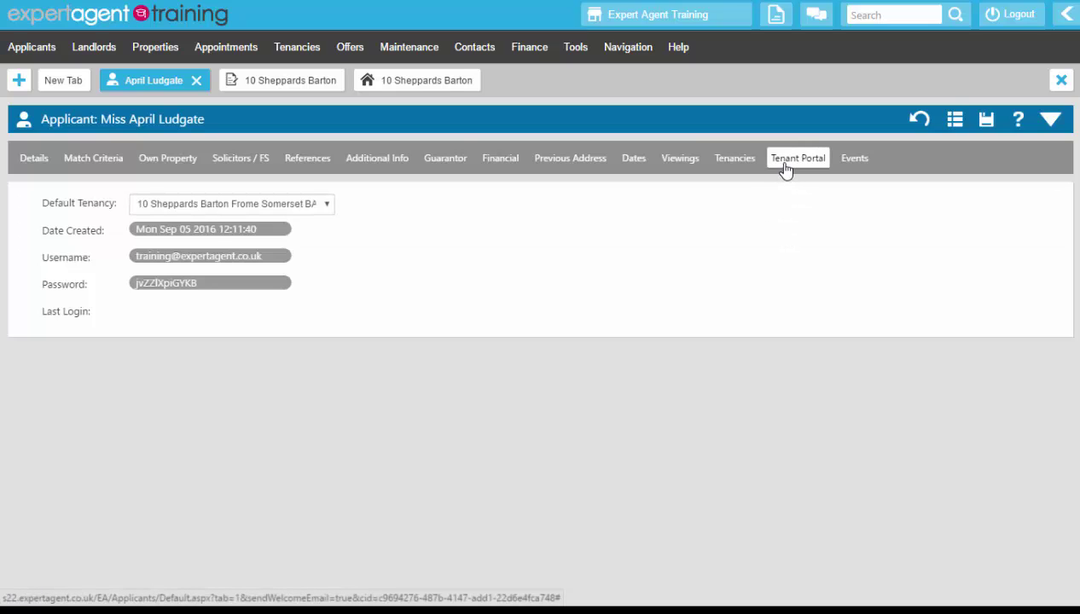